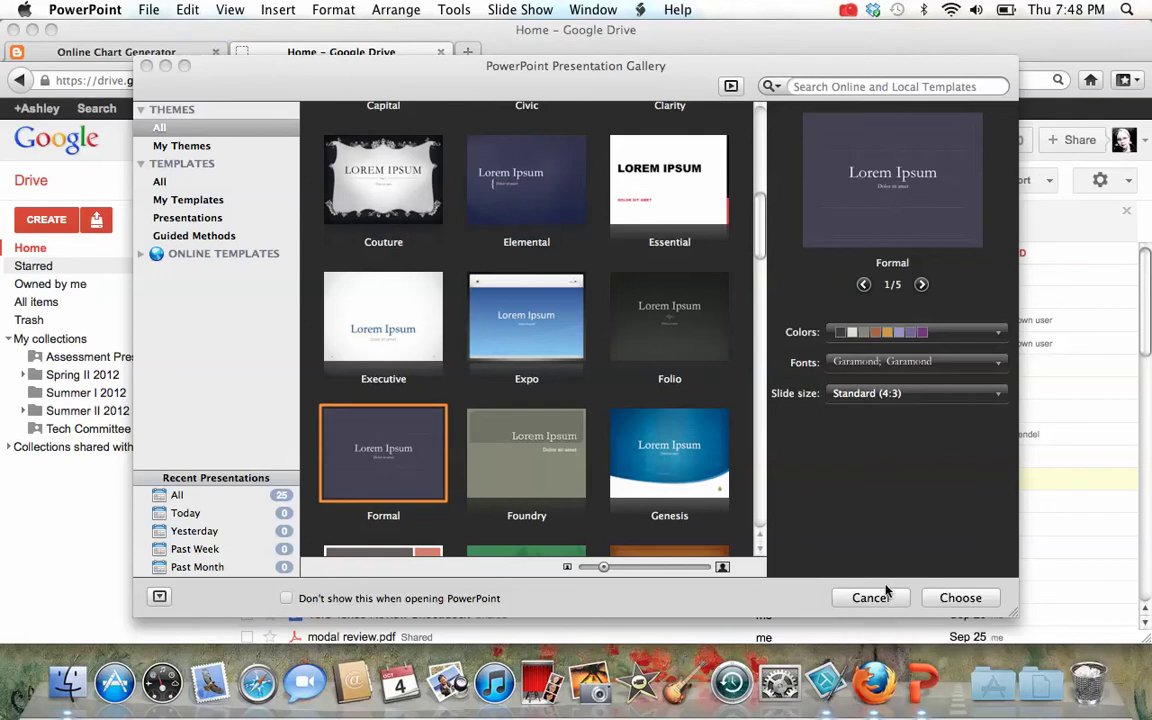
- Create a new presentation using the Breeze theme from the template gallery
{"action": "left_click", "coordinate": [763, 205]}
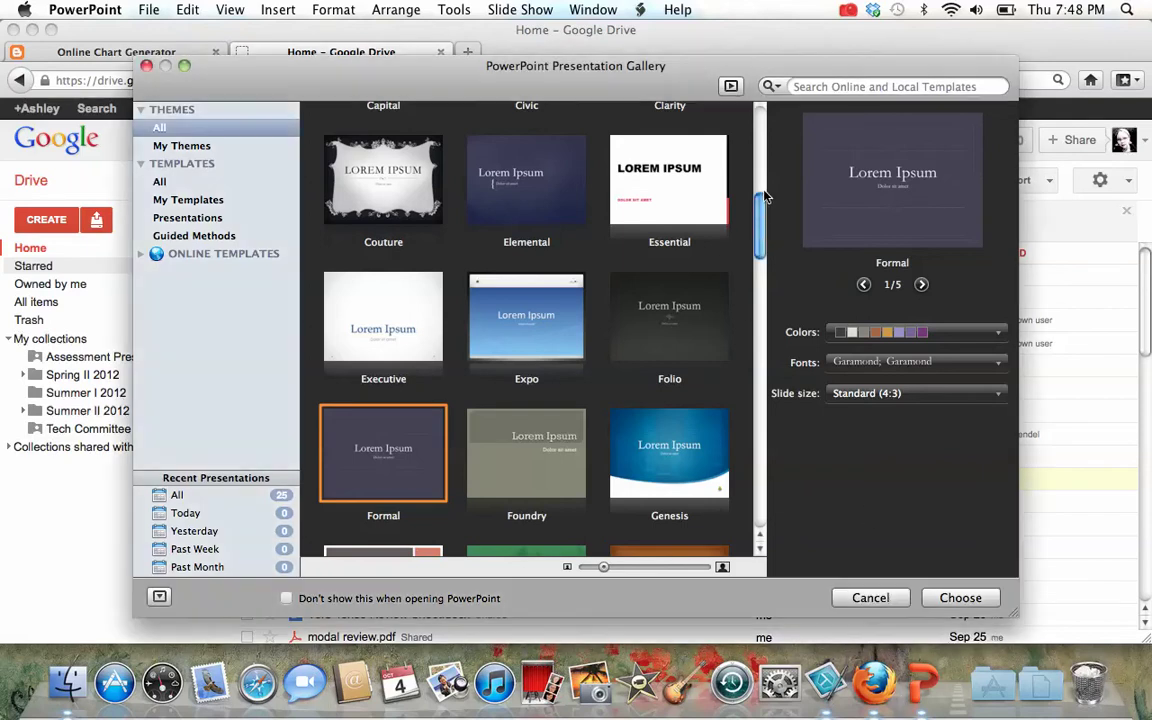
{"action": "left_click_drag", "start_coordinate": [763, 218], "coordinate": [758, 143]}
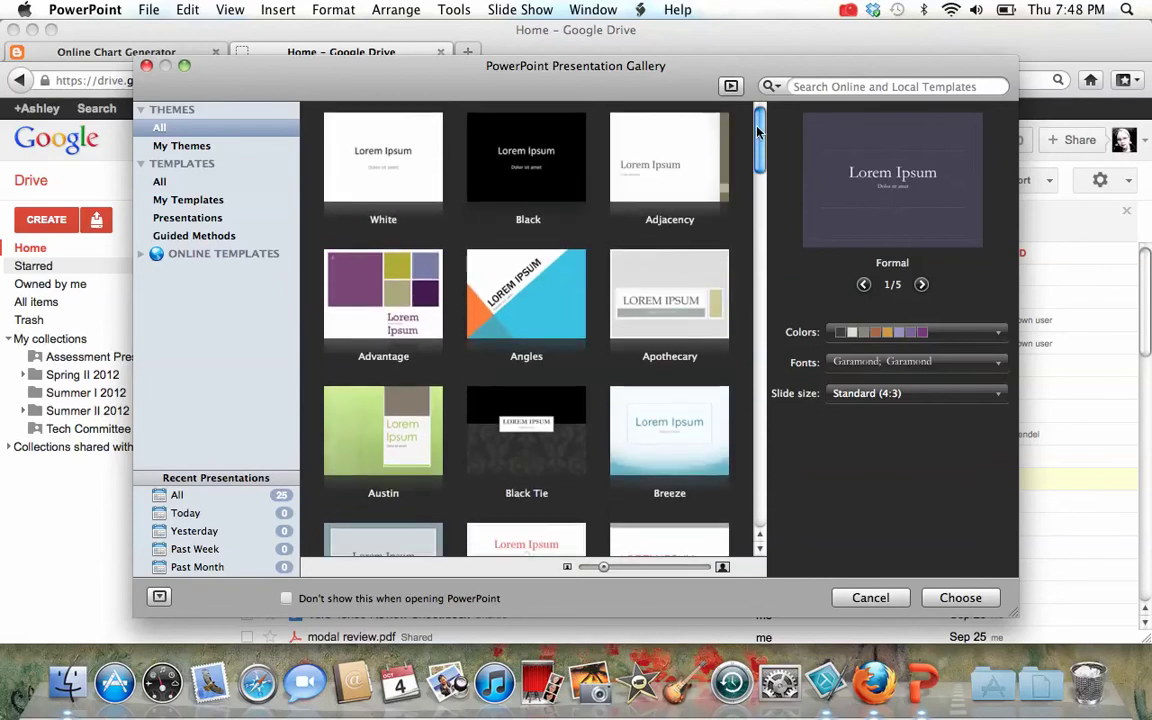
{"action": "left_click", "coordinate": [688, 414]}
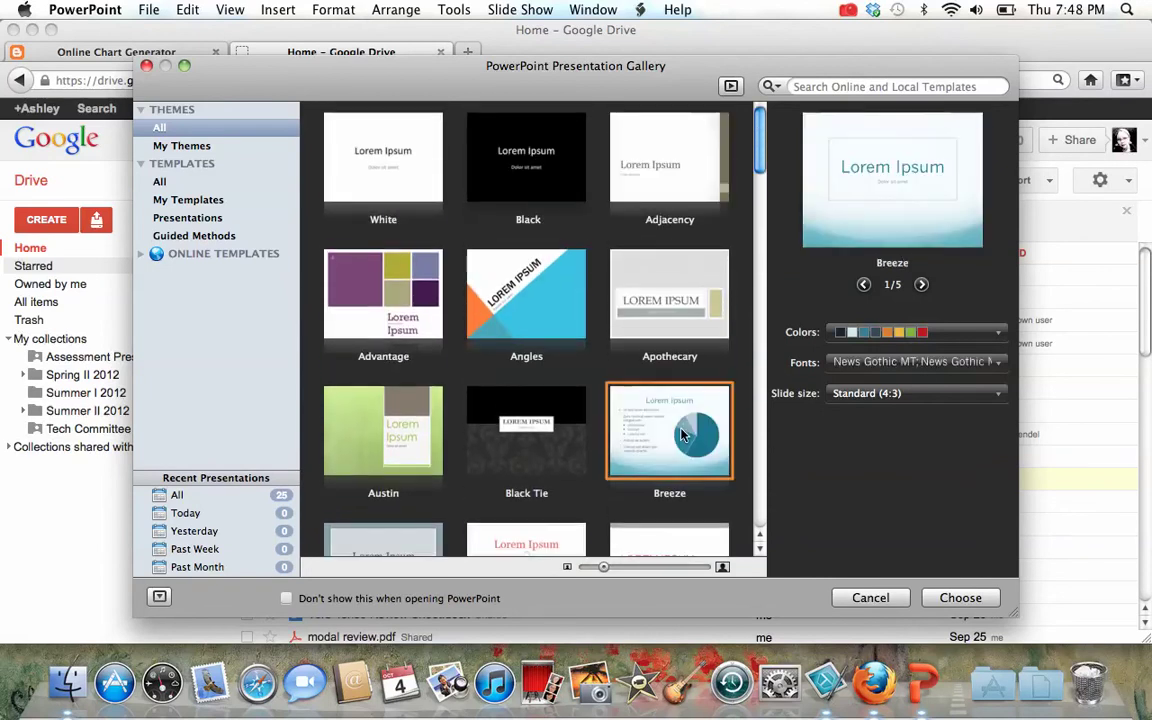
{"action": "left_click", "coordinate": [944, 599]}
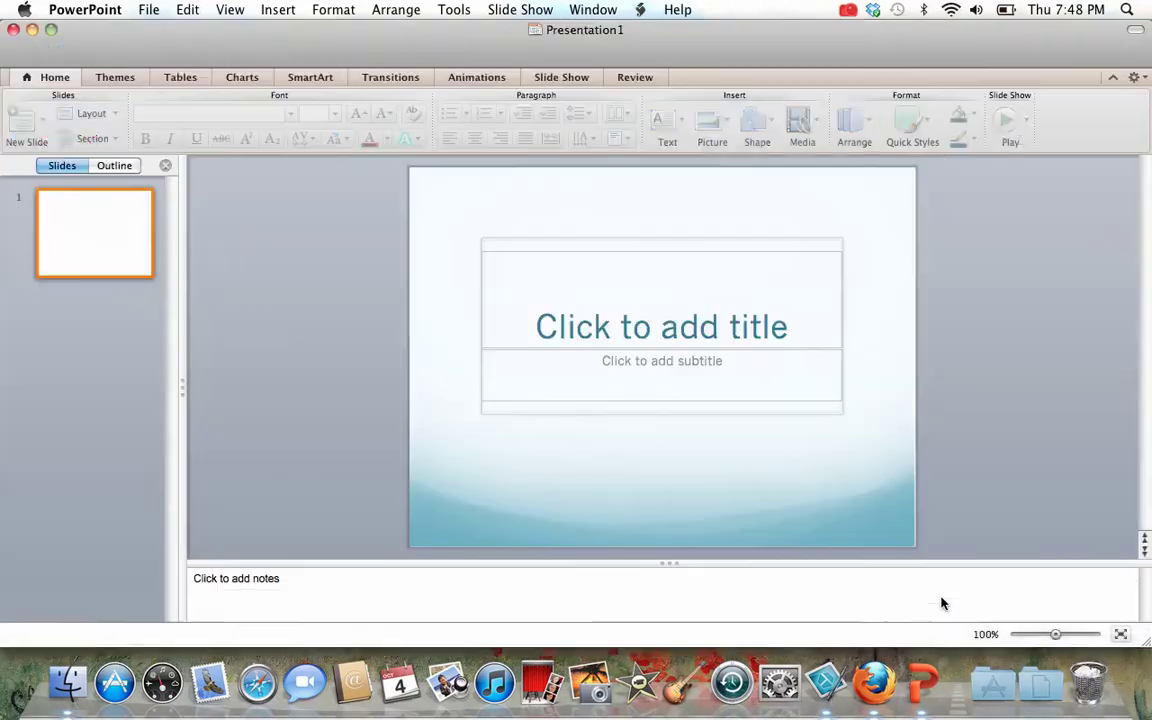
- Title the first slide 'My Presentation' and enter the author's name as the subtitle
{"action": "left_click", "coordinate": [672, 330]}
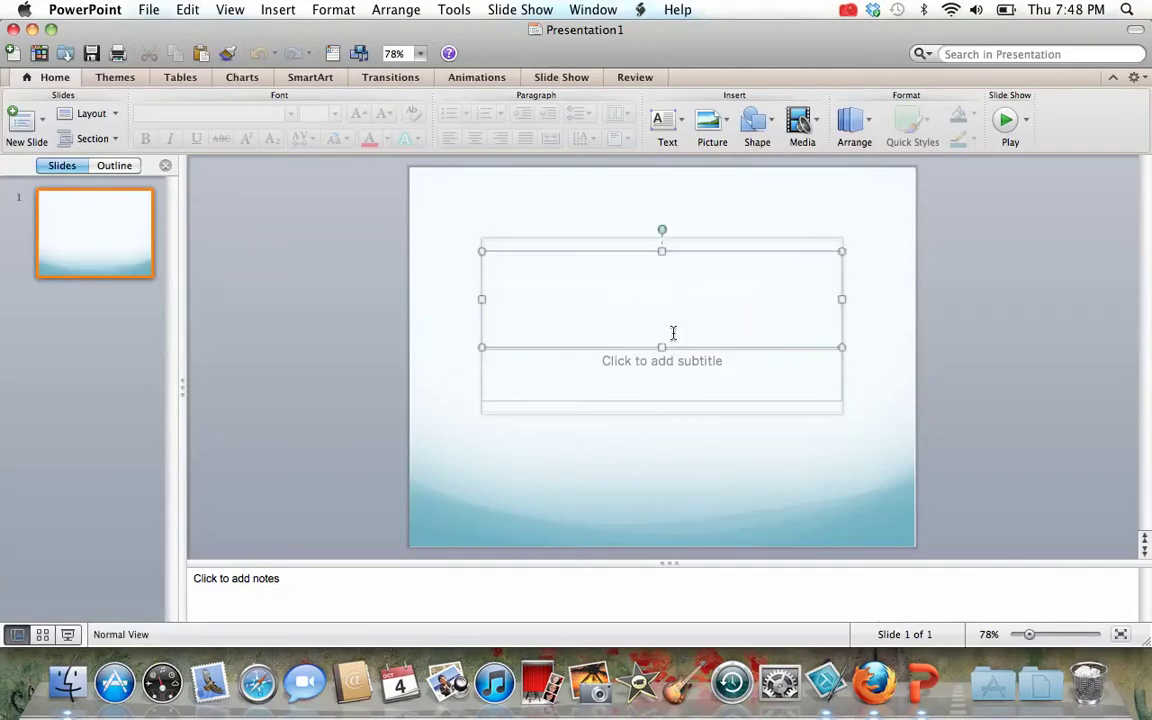
{"action": "type", "text": "My Presentation"}
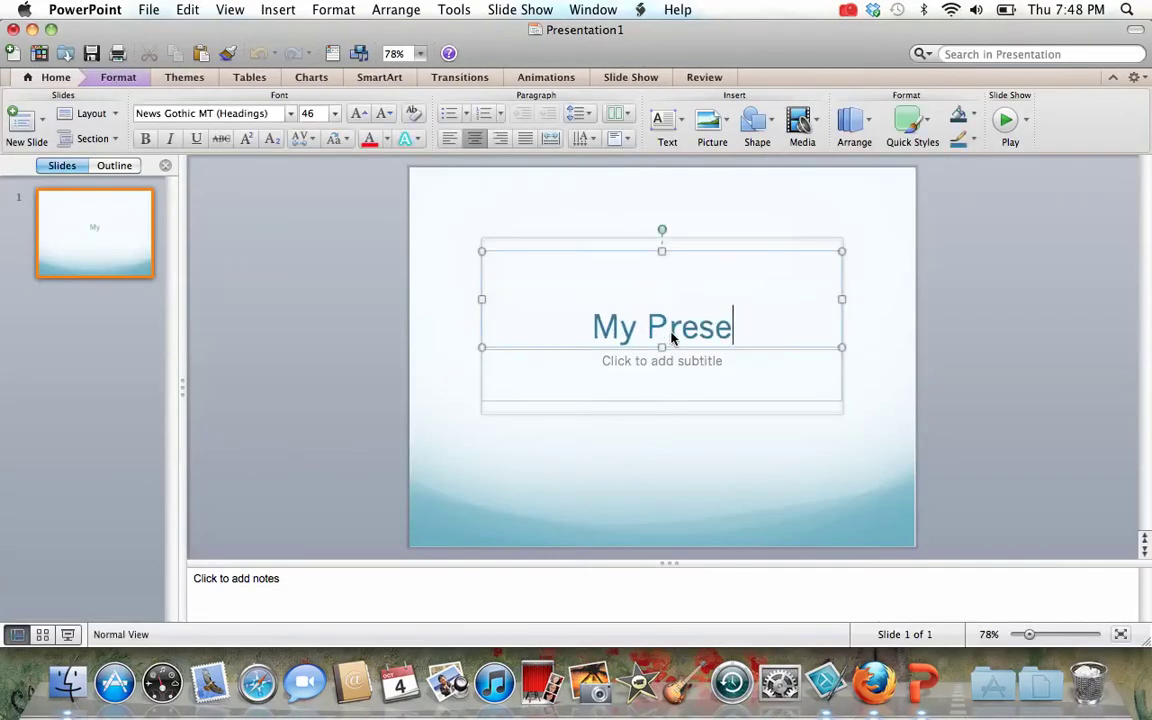
{"action": "left_click", "coordinate": [662, 361]}
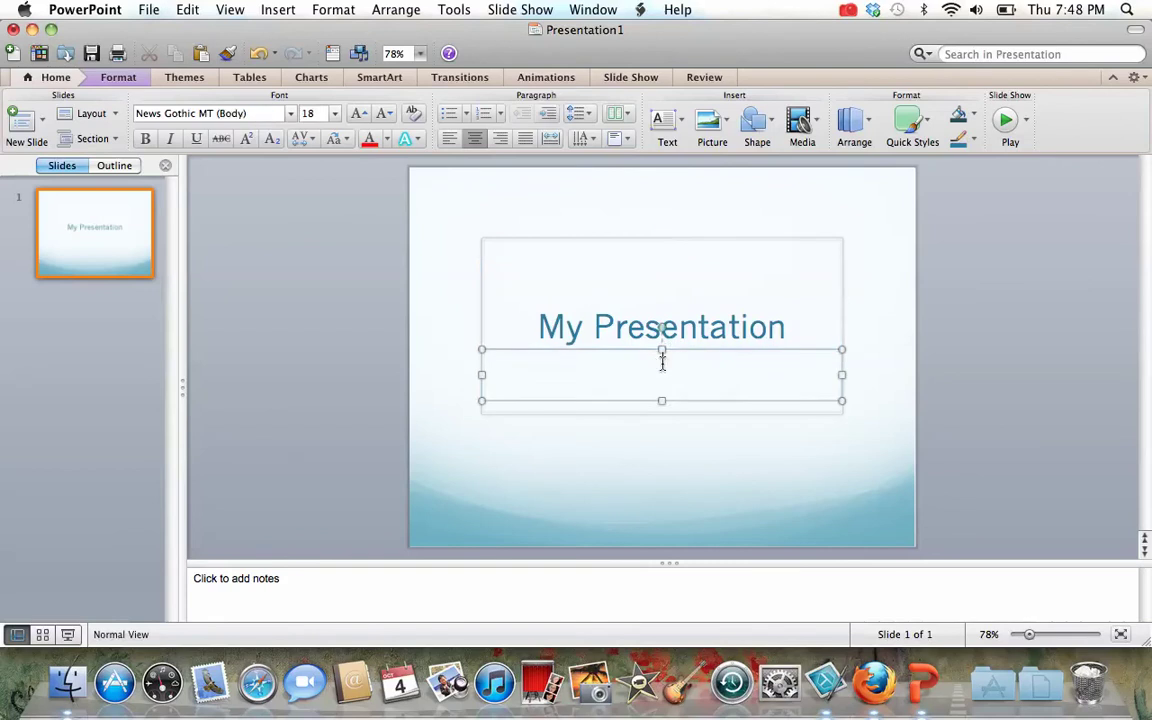
{"action": "type", "text": "Ashley Green"}
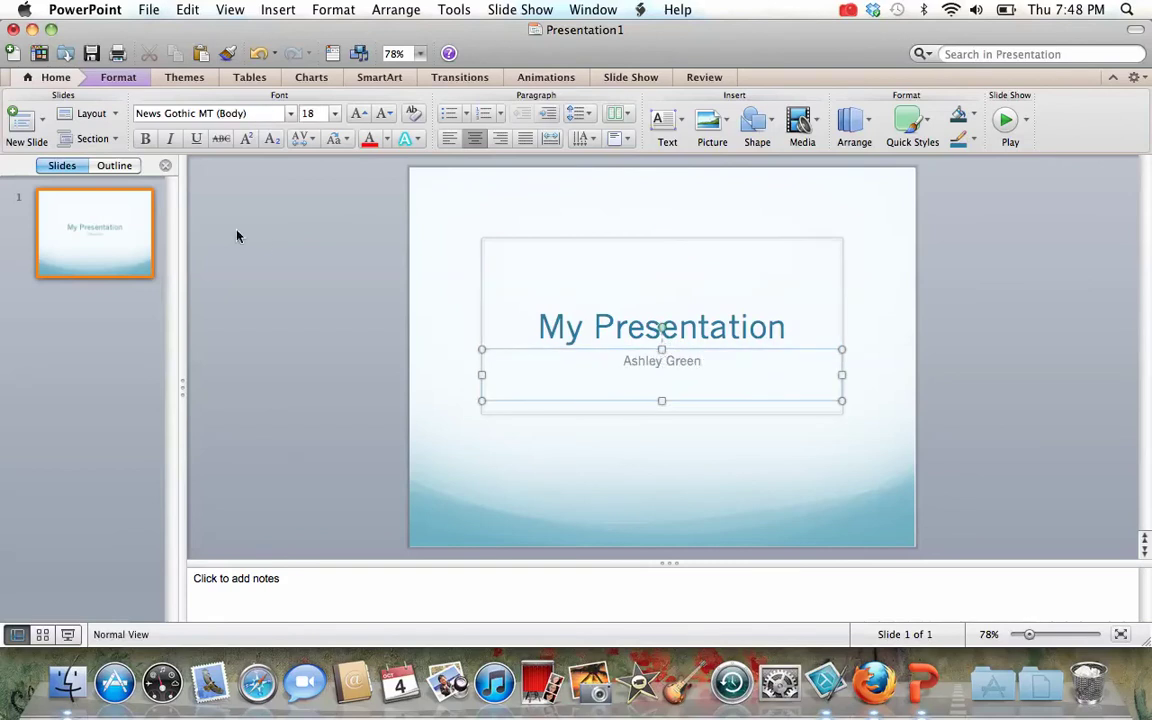
{"action": "left_click", "coordinate": [43, 120]}
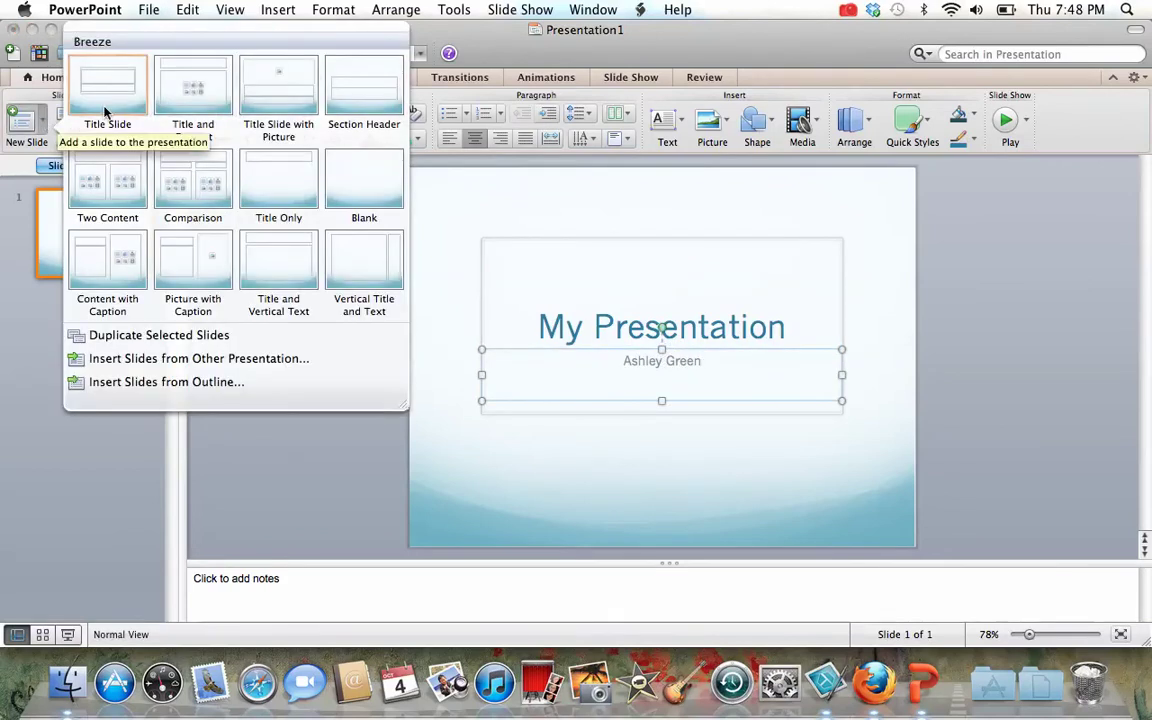
- Add a Title and Content slide and begin inserting a pie chart into its content area
{"action": "left_click", "coordinate": [200, 100]}
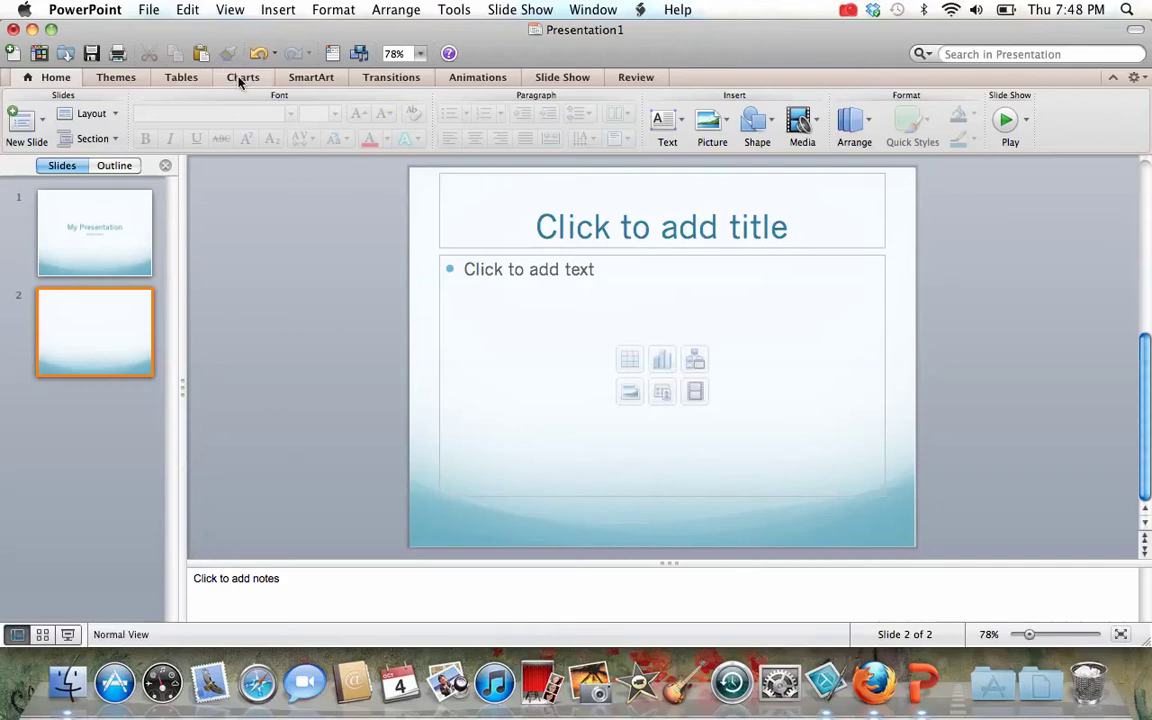
{"action": "left_click", "coordinate": [666, 359]}
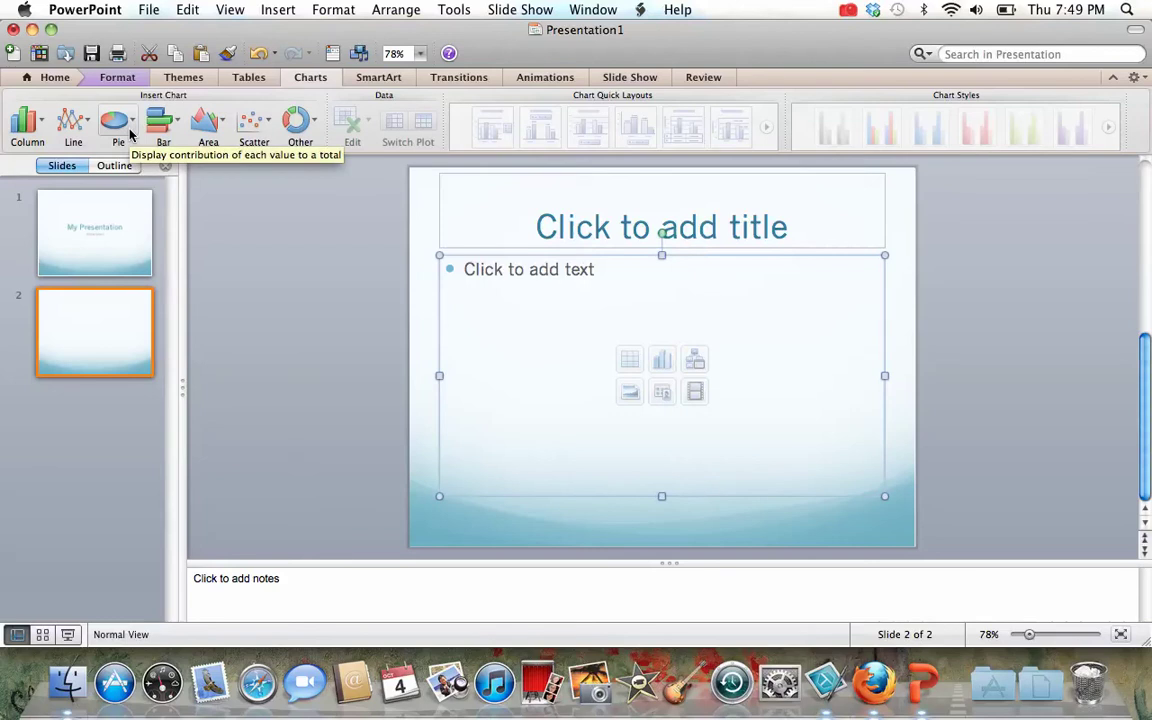
{"action": "left_click", "coordinate": [118, 124]}
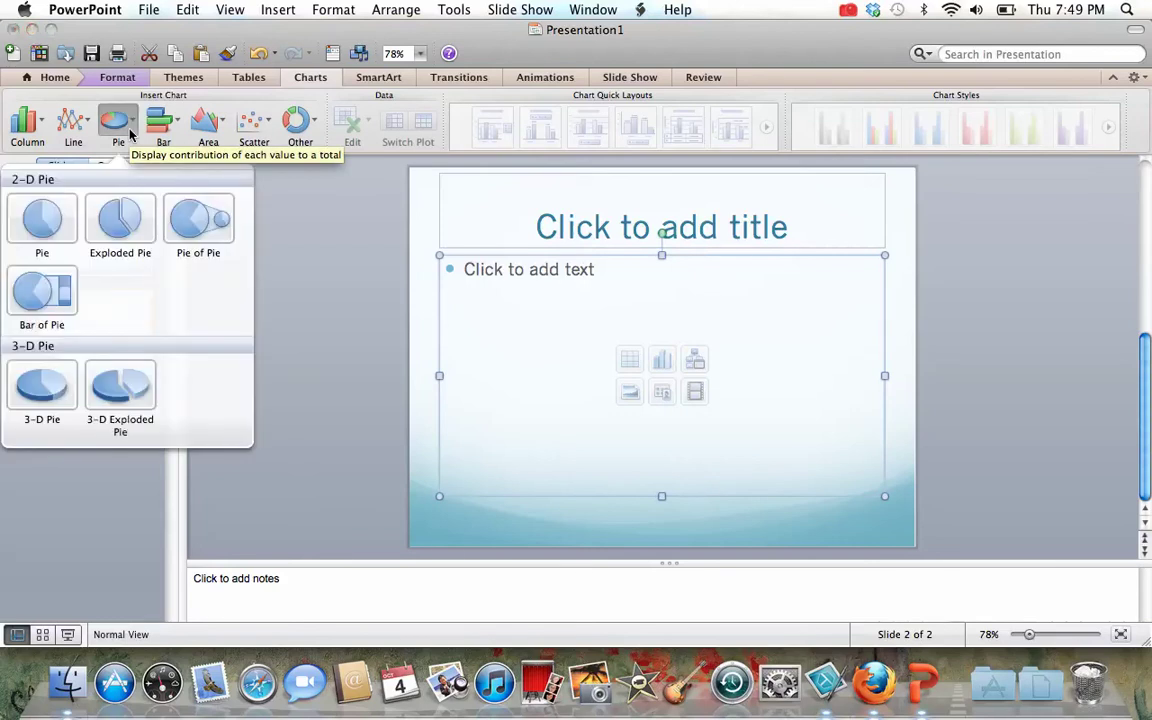
- Insert a 2-D Pie chart, opening its sample Sales data in Excel
{"action": "left_click", "coordinate": [42, 220]}
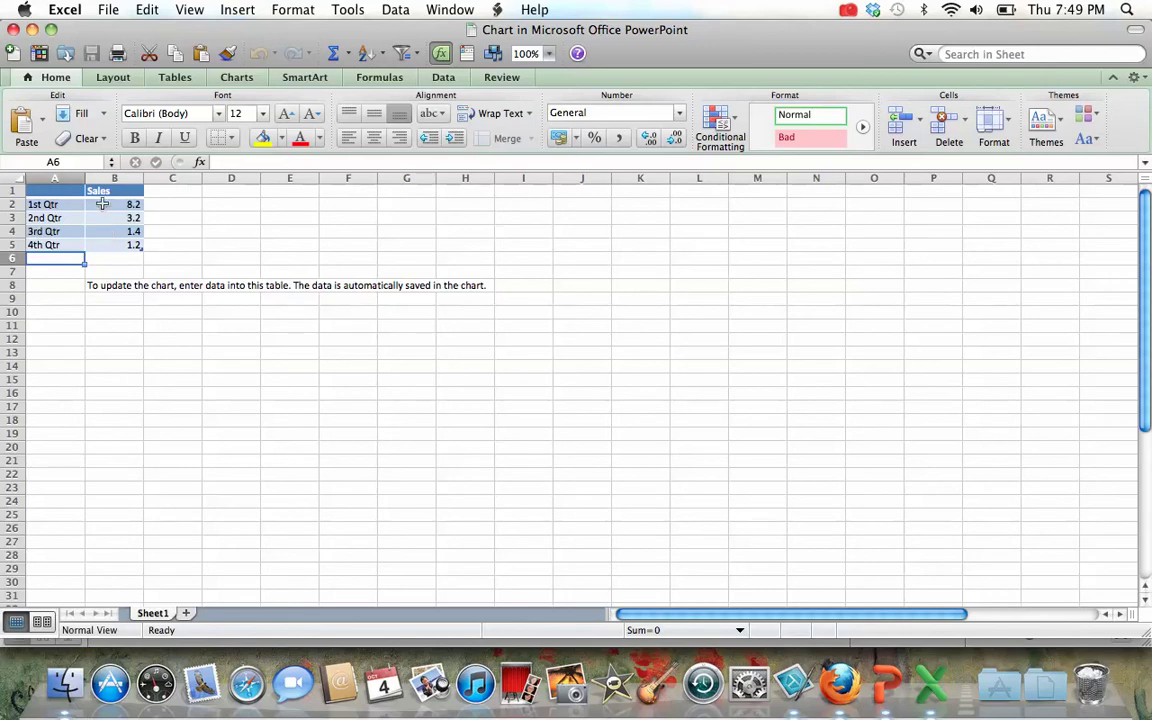
- Set the series header to 'Have you ever been to China?' and categories A2, A3 to Yes and No
{"action": "left_click", "coordinate": [101, 191]}
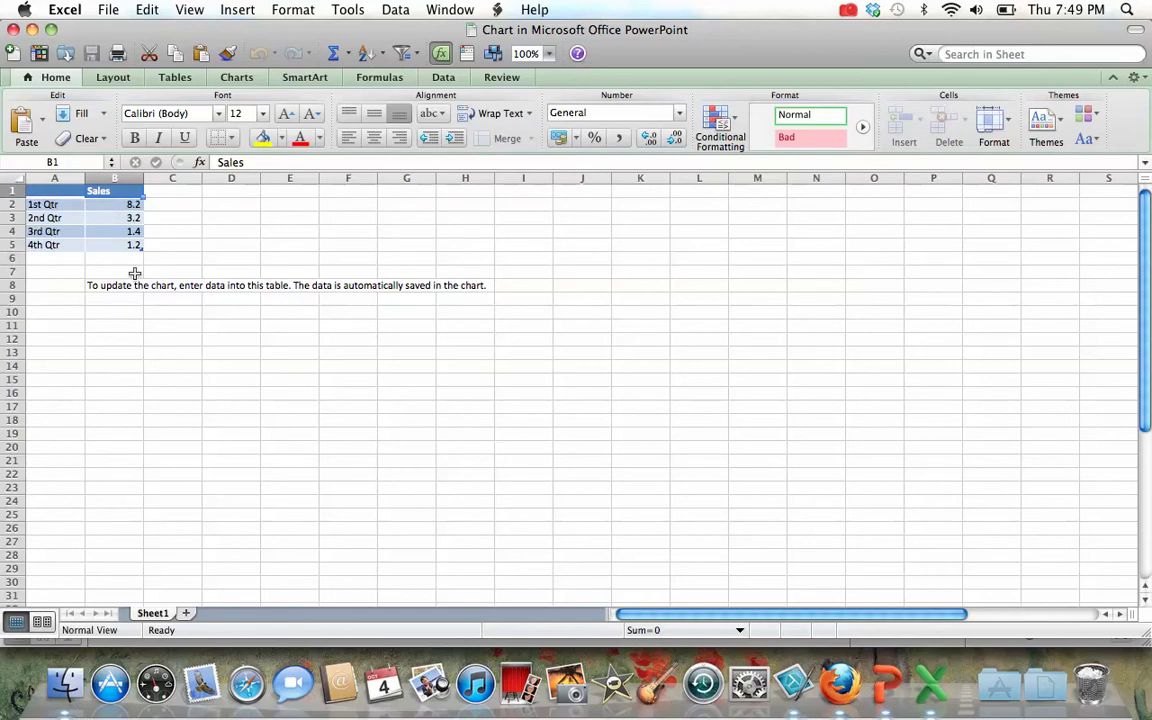
{"action": "type", "text": "Have"}
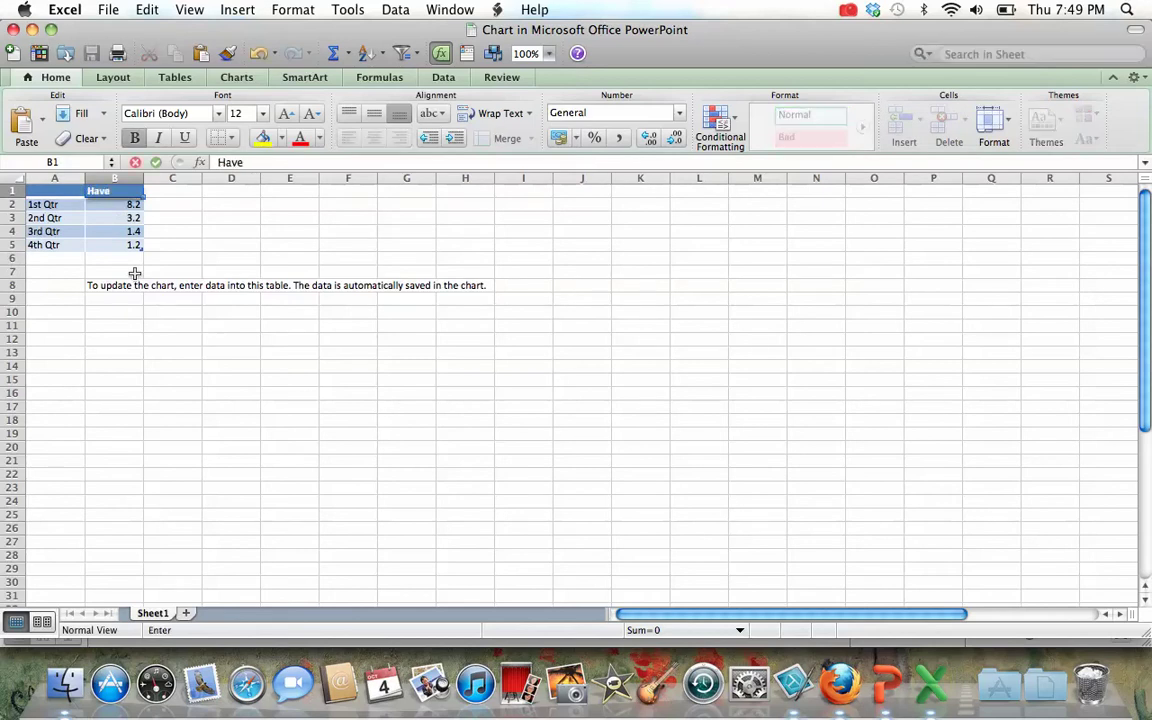
{"action": "type", "text": " you ever bee"}
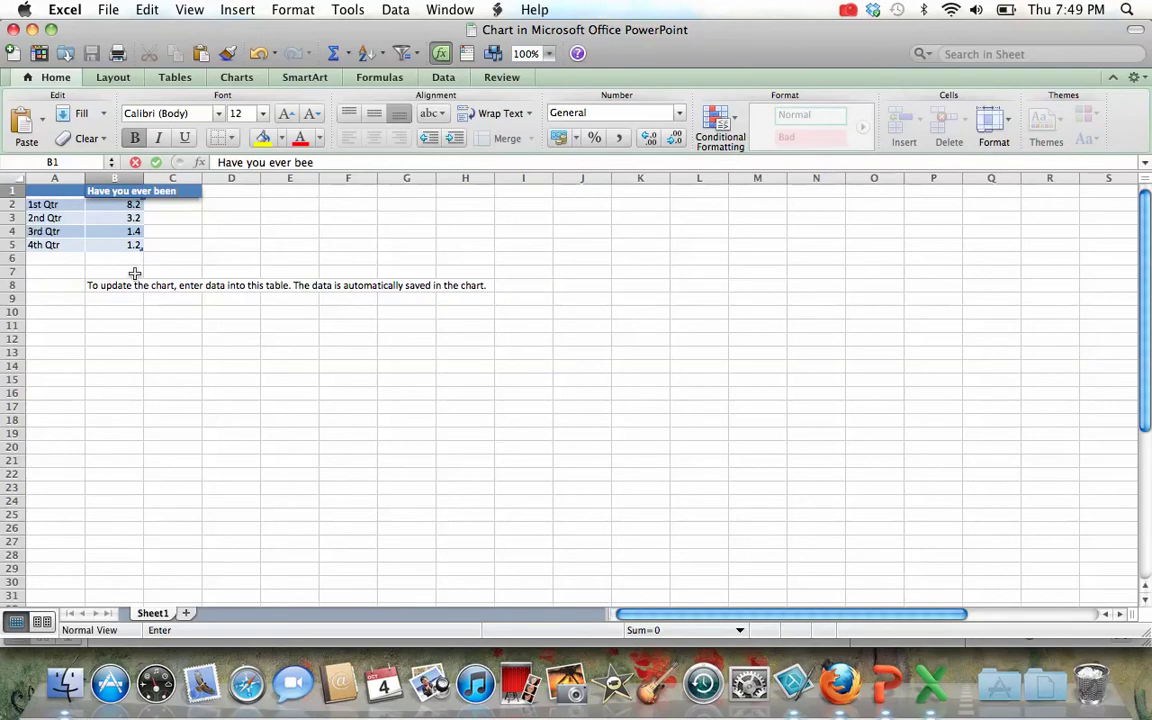
{"action": "type", "text": "n to China?"}
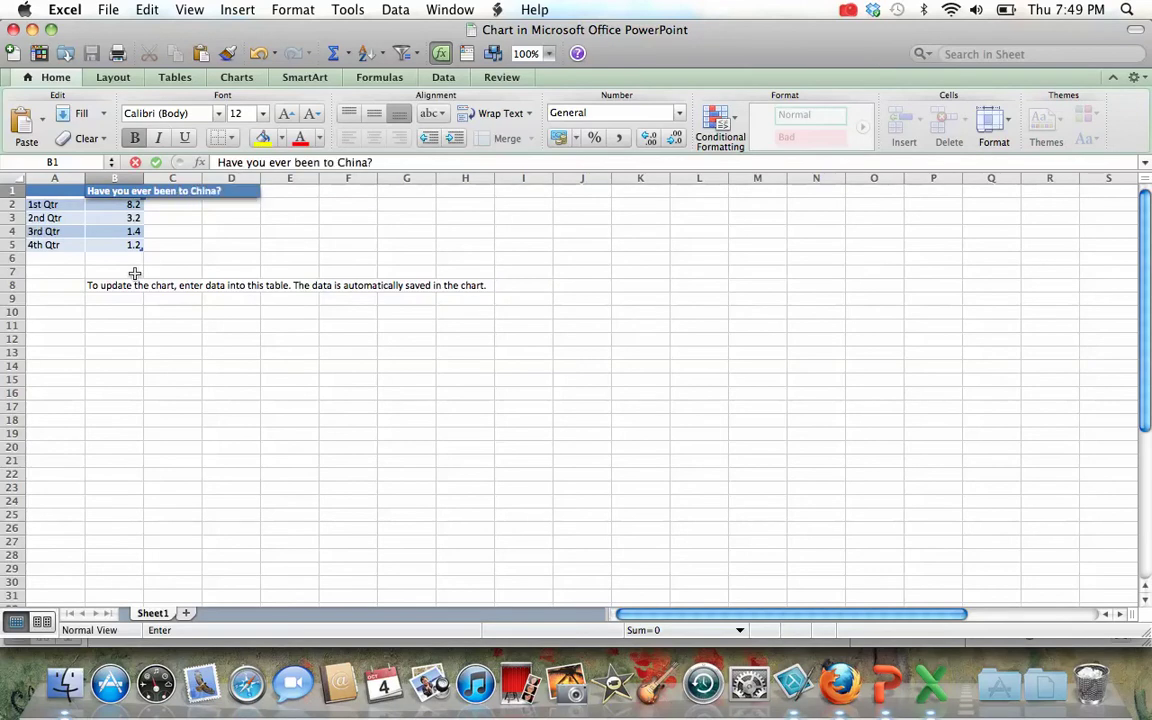
{"action": "left_click", "coordinate": [52, 206]}
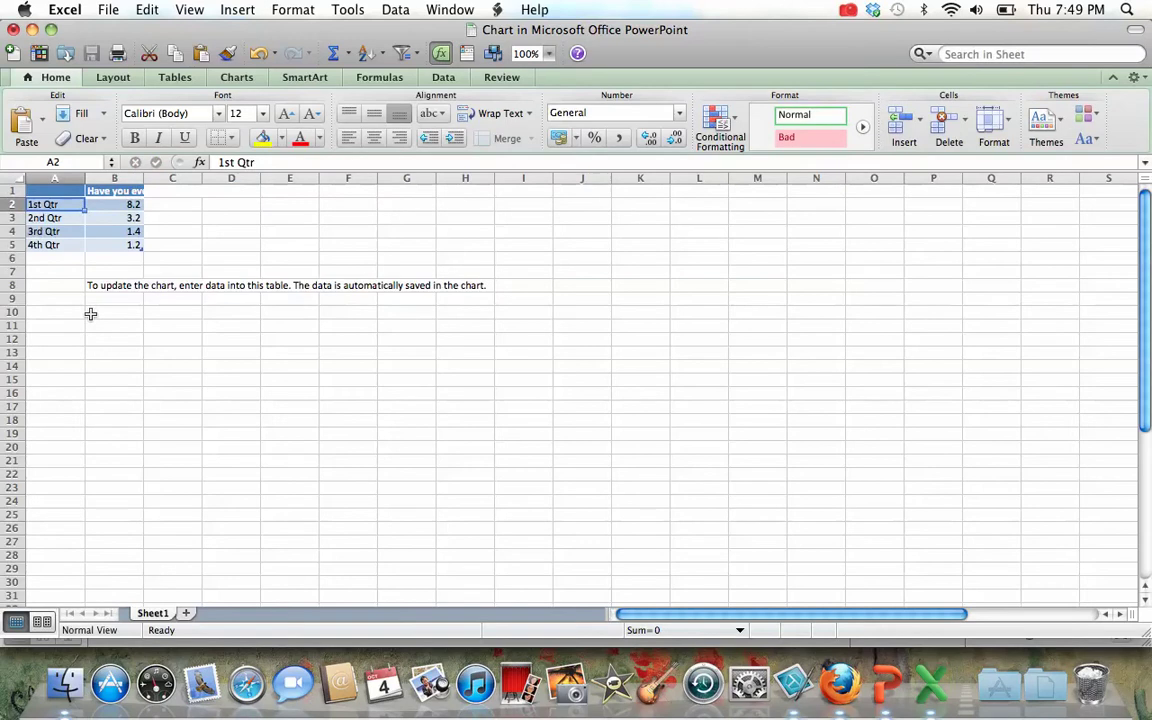
{"action": "type", "text": "Yes"}
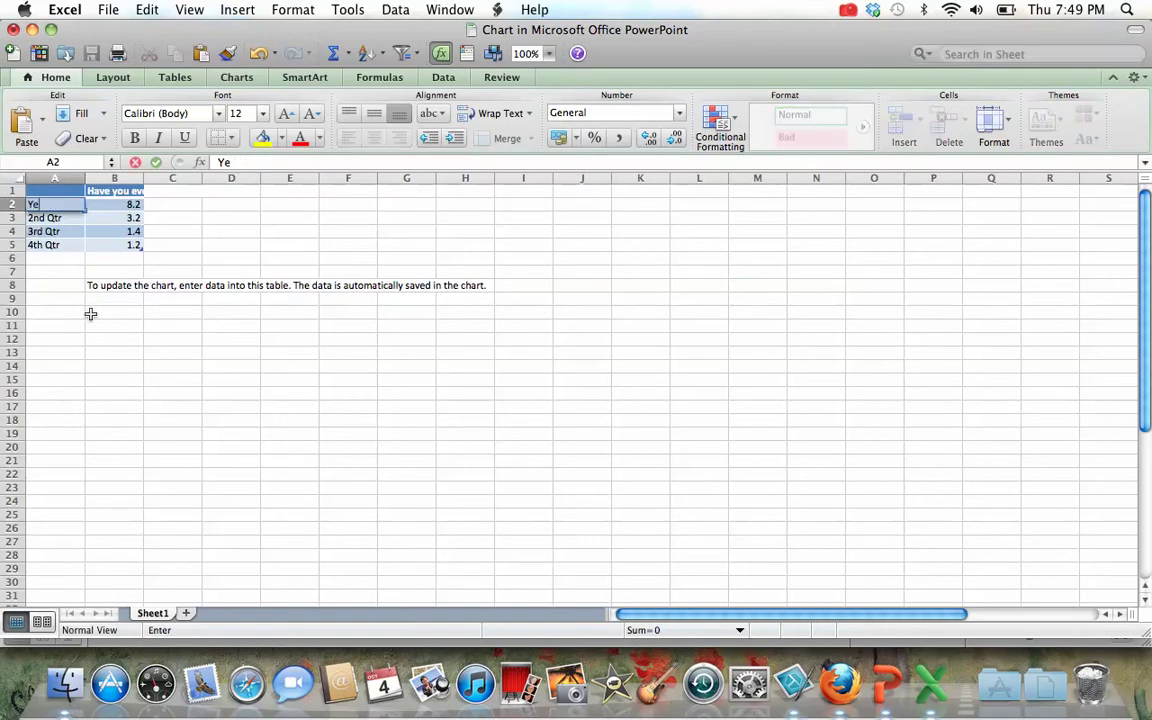
{"action": "left_click", "coordinate": [57, 225]}
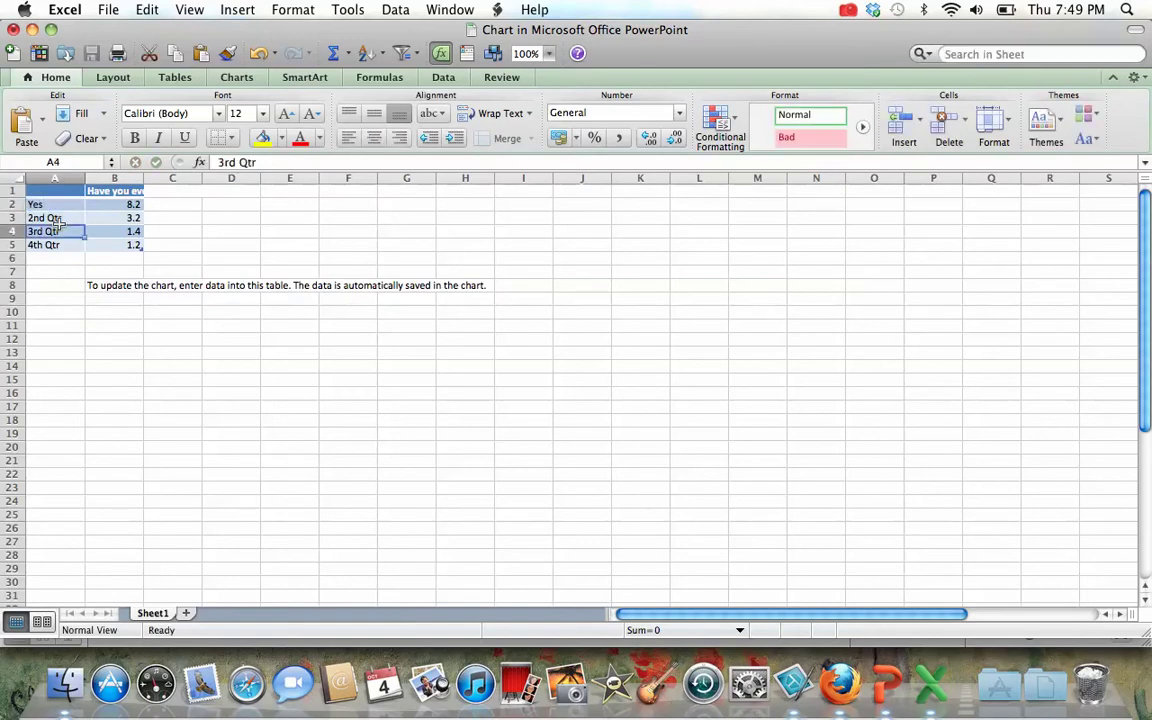
{"action": "left_click", "coordinate": [50, 217]}
{"action": "type", "text": "No"}
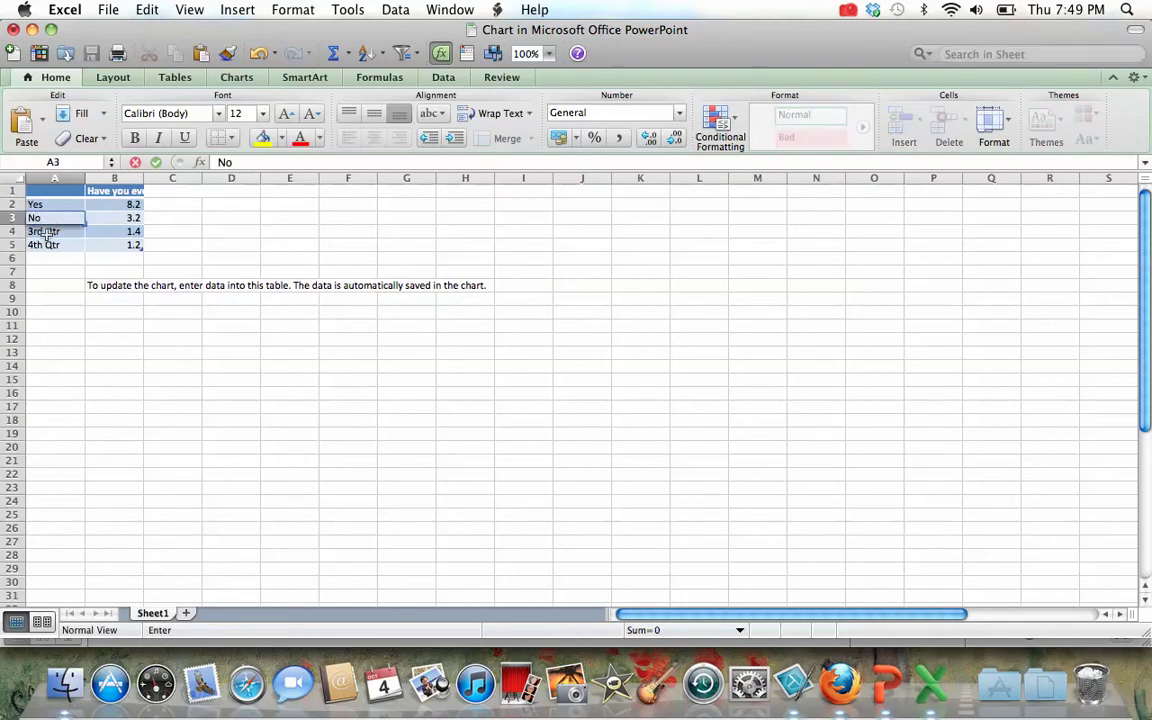
{"action": "key", "text": "Return"}
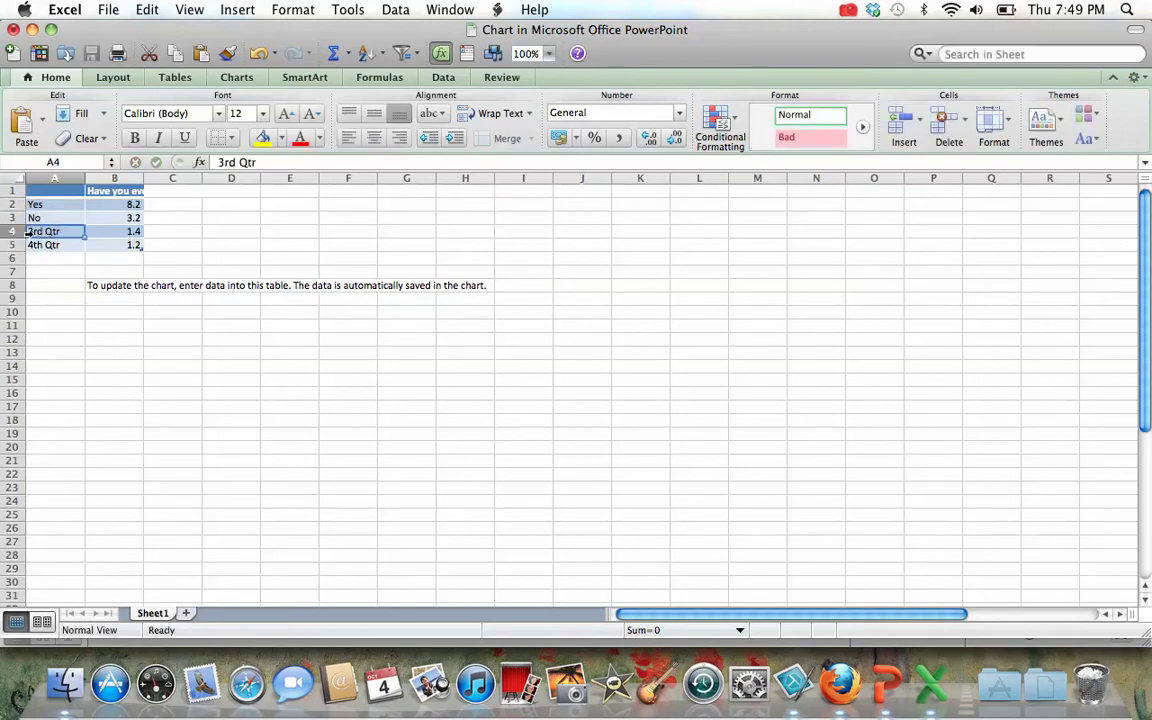
{"action": "left_click_drag", "start_coordinate": [45, 231], "coordinate": [105, 244]}
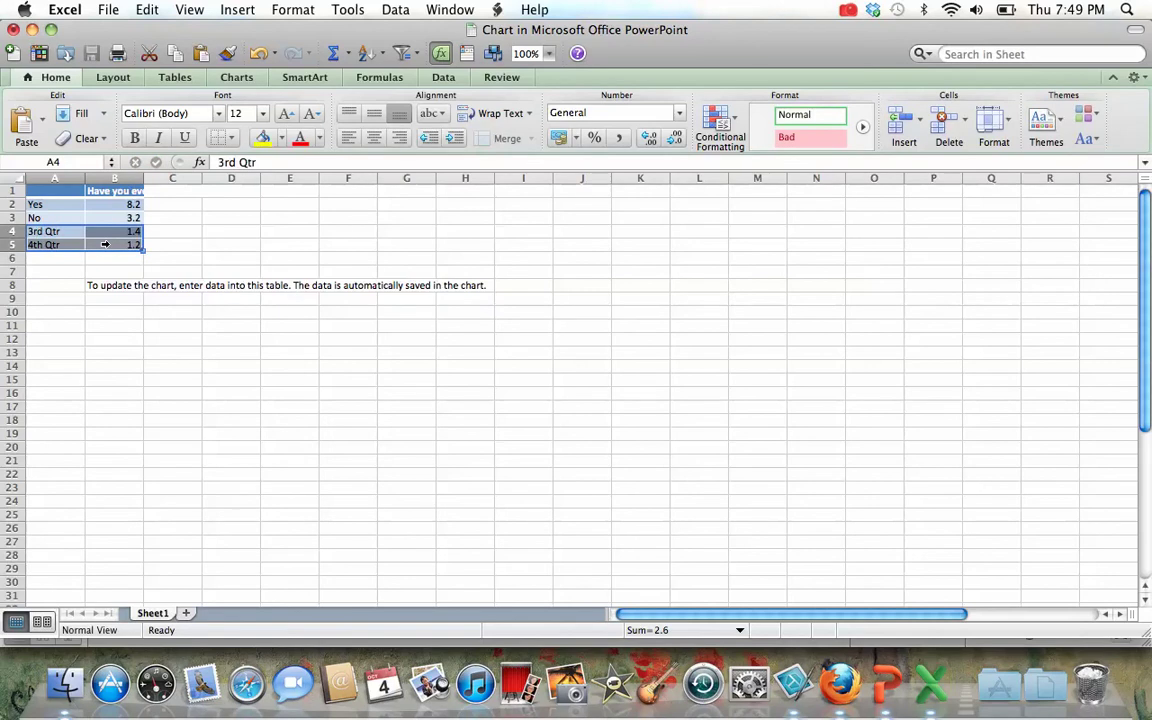
- Delete the leftover 3rd Qtr and 4th Qtr table rows
{"action": "right_click", "coordinate": [107, 246]}
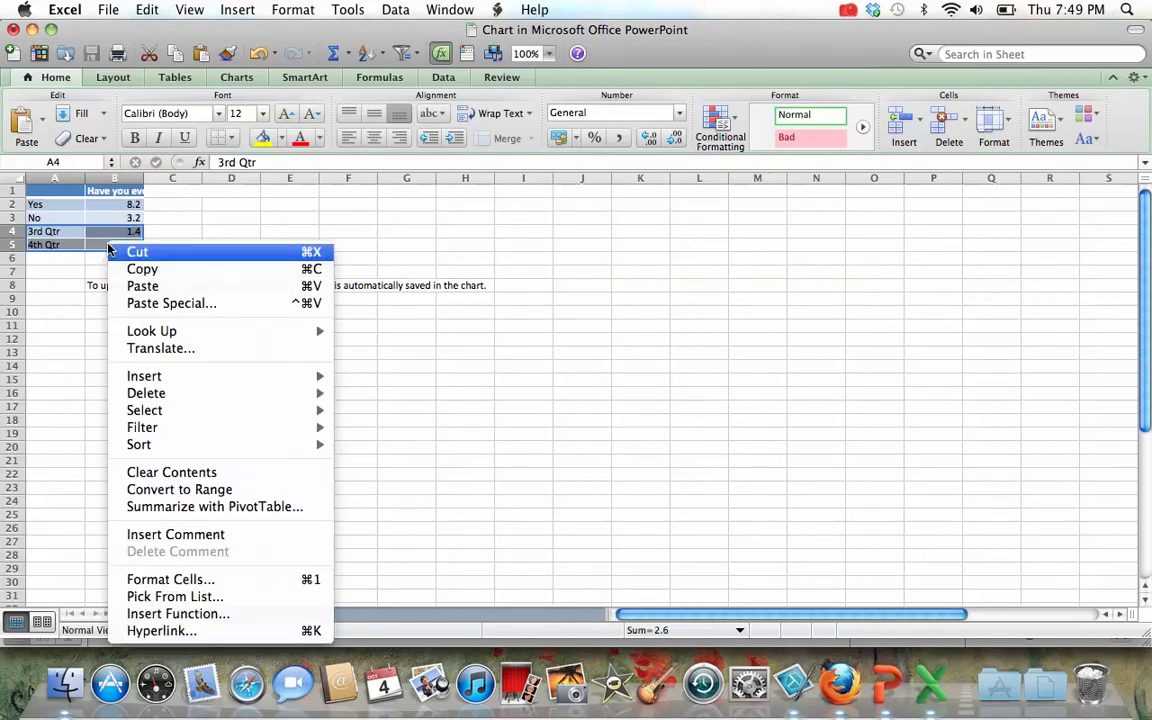
{"action": "mouse_move", "coordinate": [129, 395]}
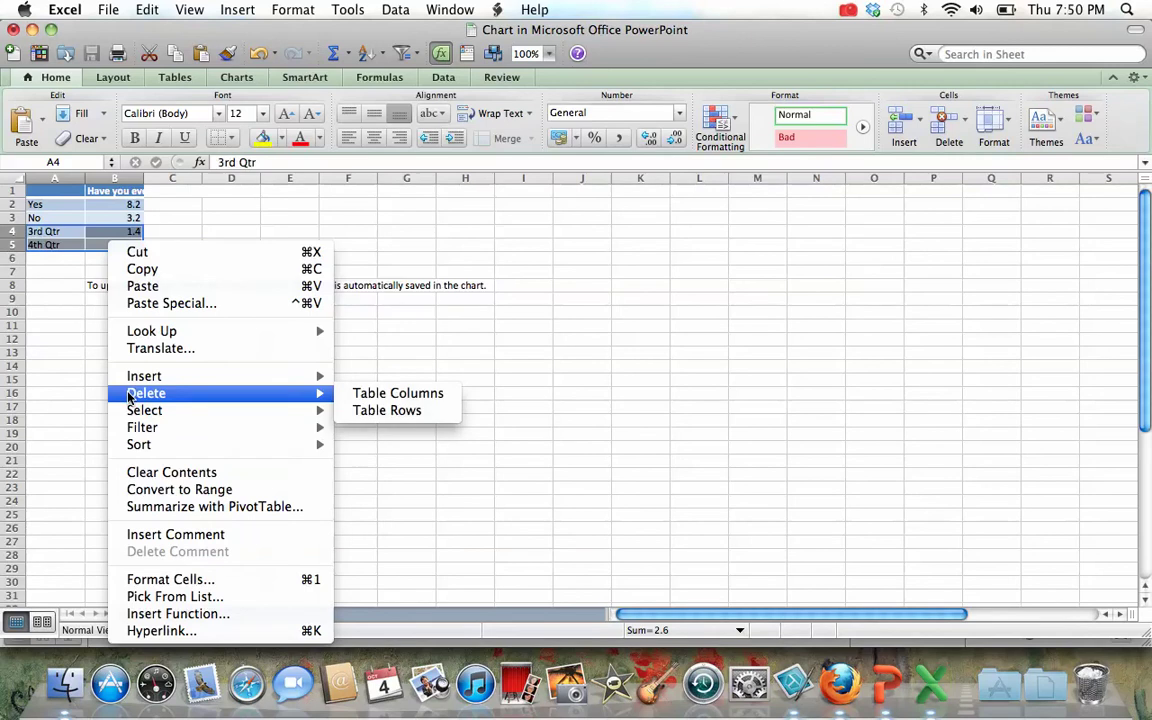
{"action": "left_click", "coordinate": [380, 411]}
- Set the Yes value to 9 and No to 41, then return to PowerPoint
{"action": "left_click", "coordinate": [127, 205]}
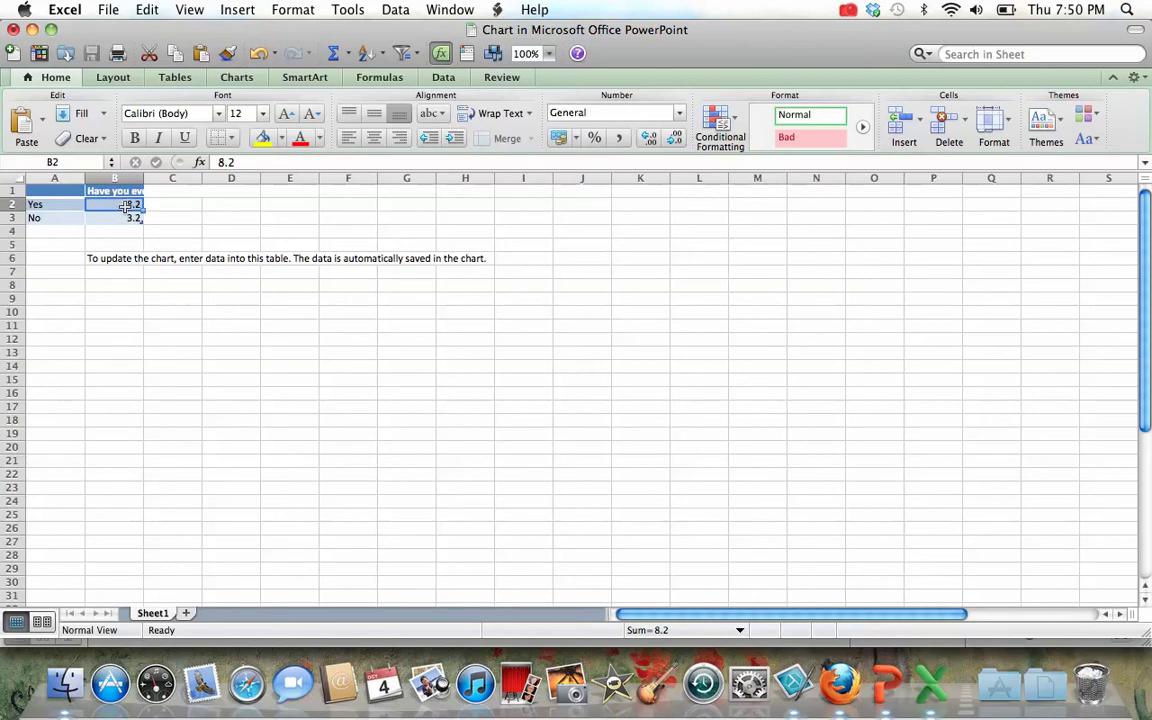
{"action": "type", "text": "9"}
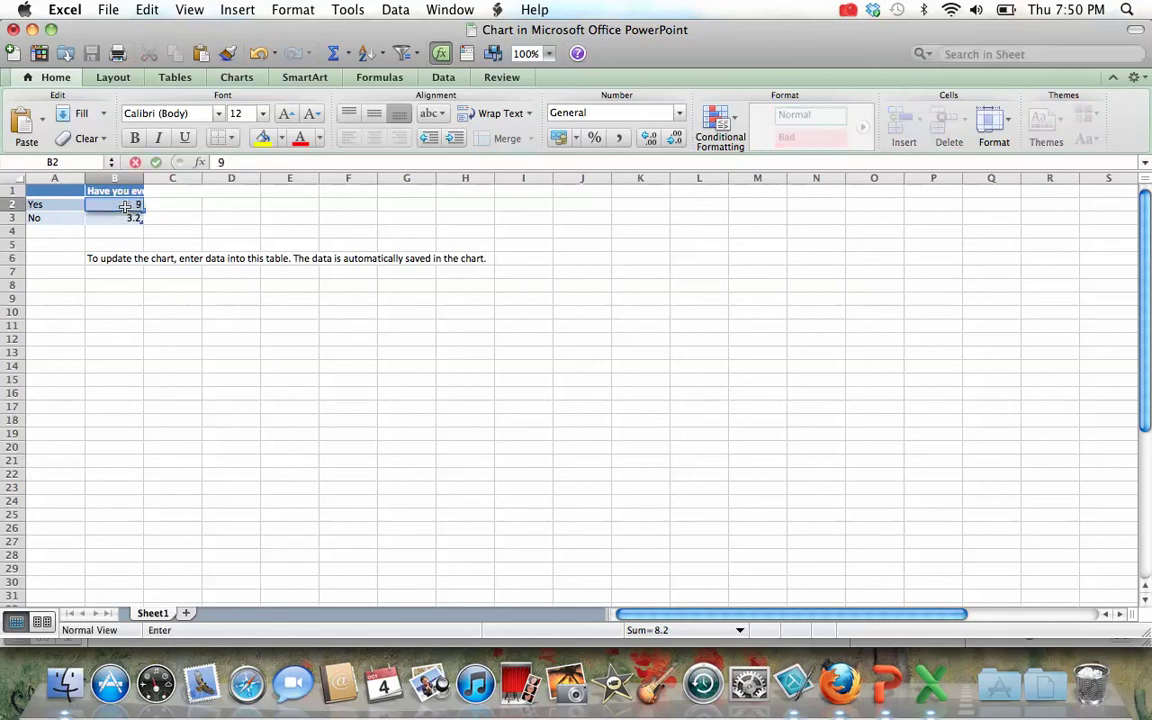
{"action": "left_click", "coordinate": [128, 218]}
{"action": "type", "text": "41"}
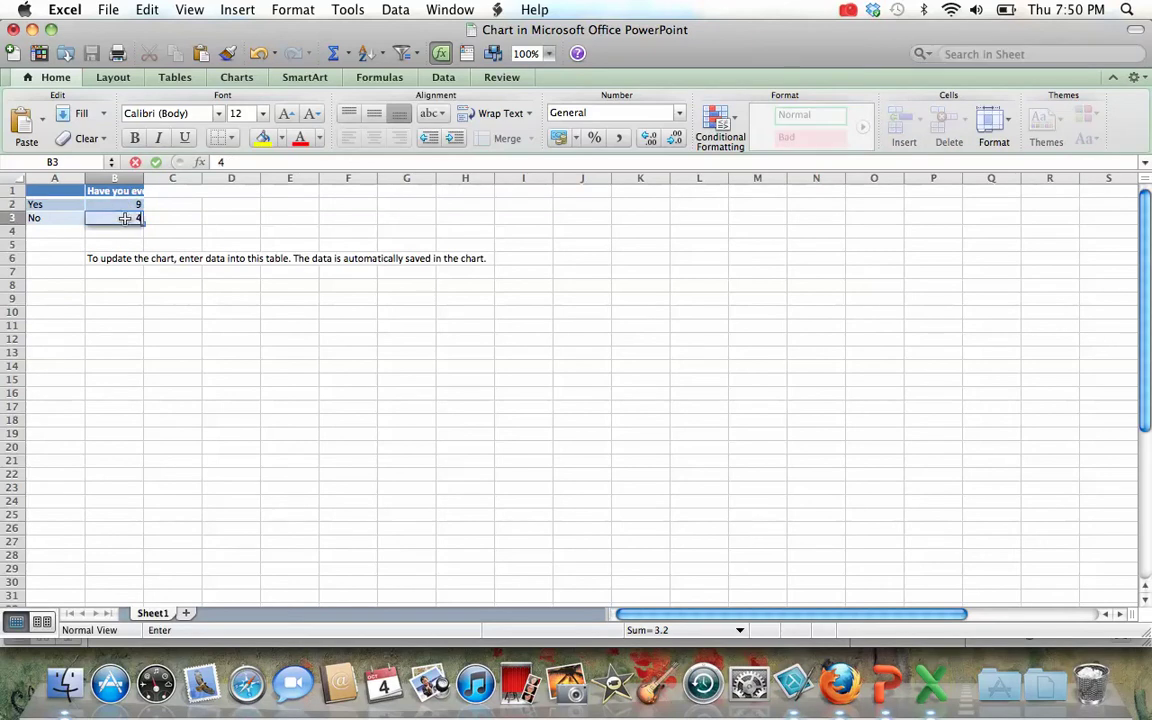
{"action": "left_click", "coordinate": [138, 245]}
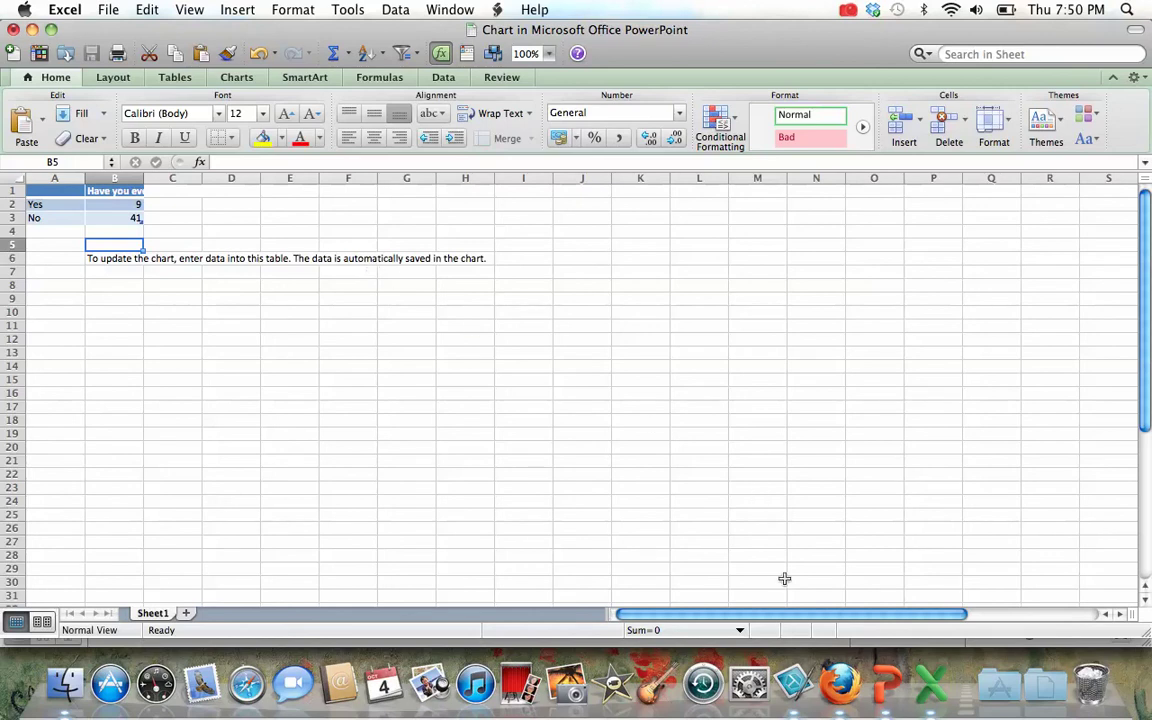
{"action": "left_click", "coordinate": [884, 686]}
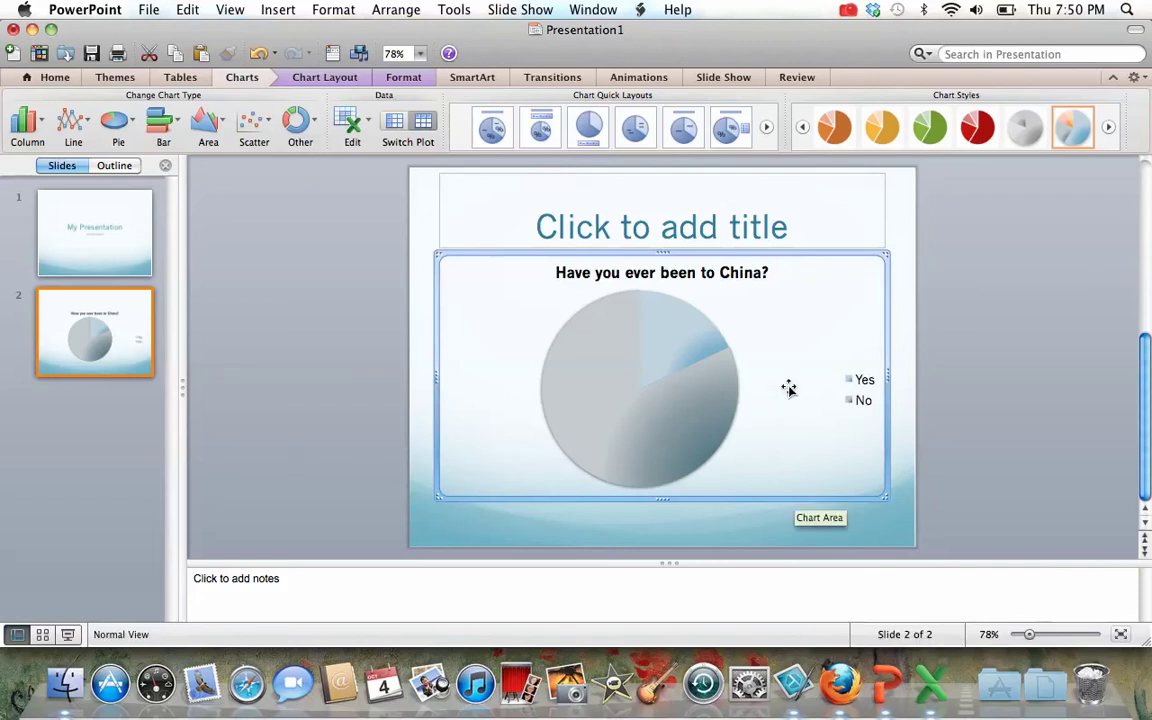
- Look through the Chart Layout and Format options, closing the Fill menu without choosing a colour
{"action": "mouse_move", "coordinate": [680, 404]}
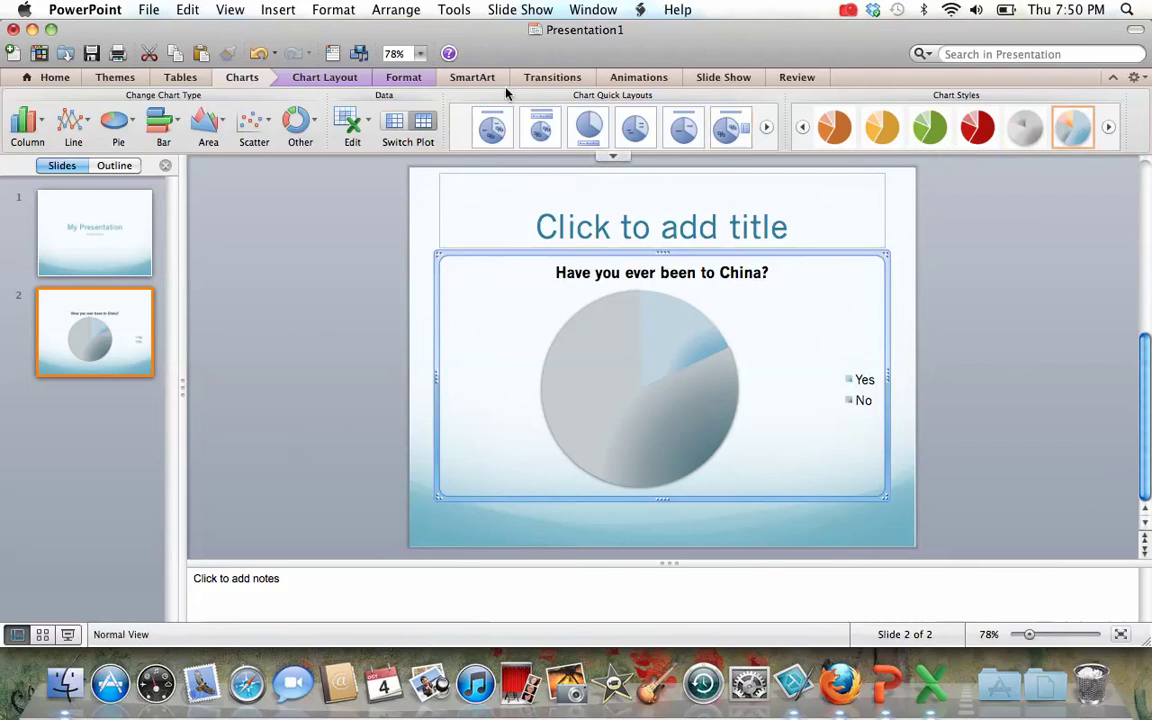
{"action": "left_click", "coordinate": [325, 77]}
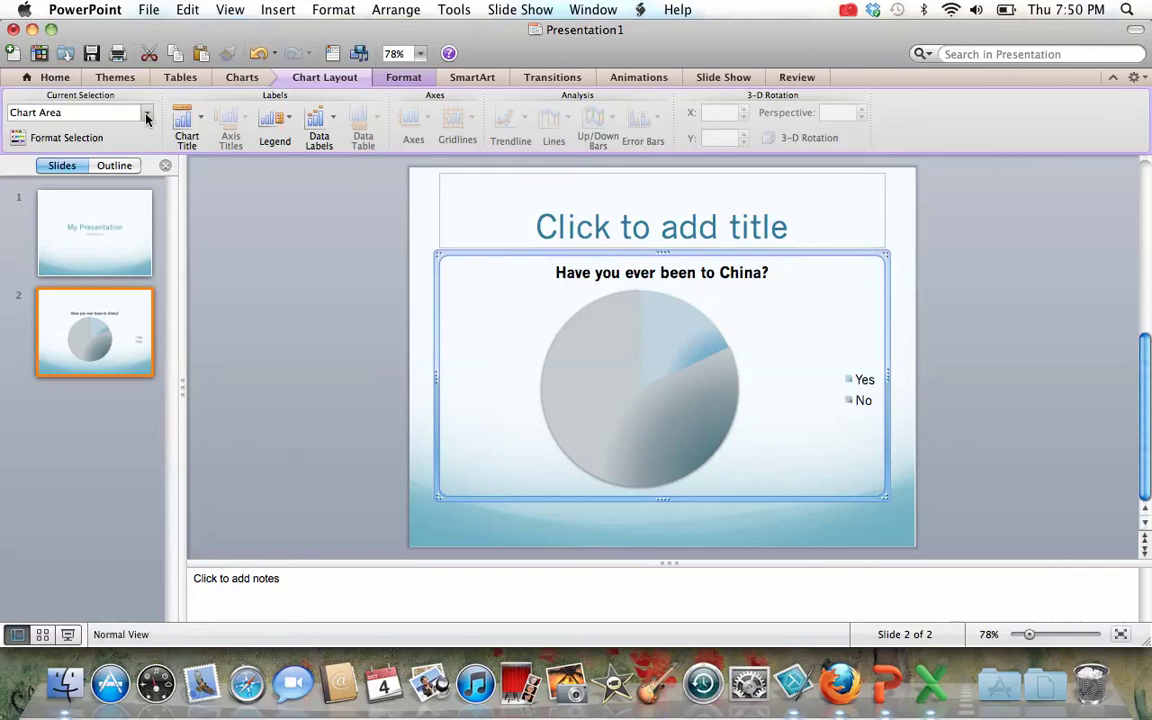
{"action": "left_click", "coordinate": [404, 78]}
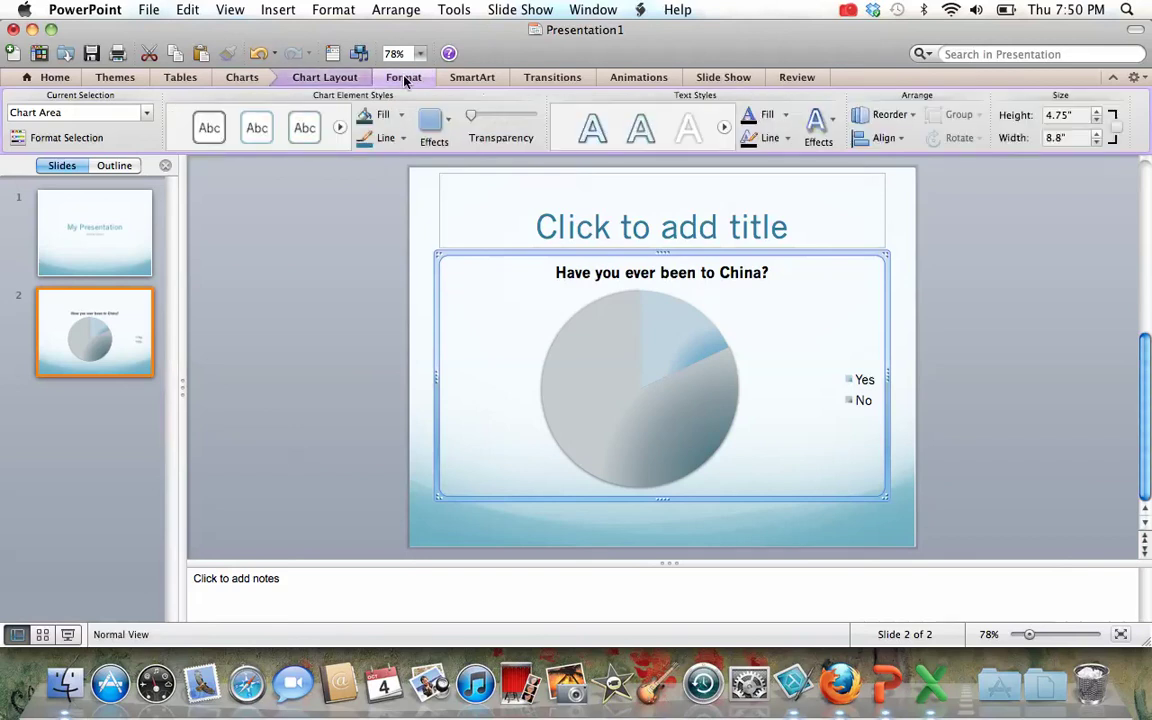
{"action": "left_click", "coordinate": [365, 113]}
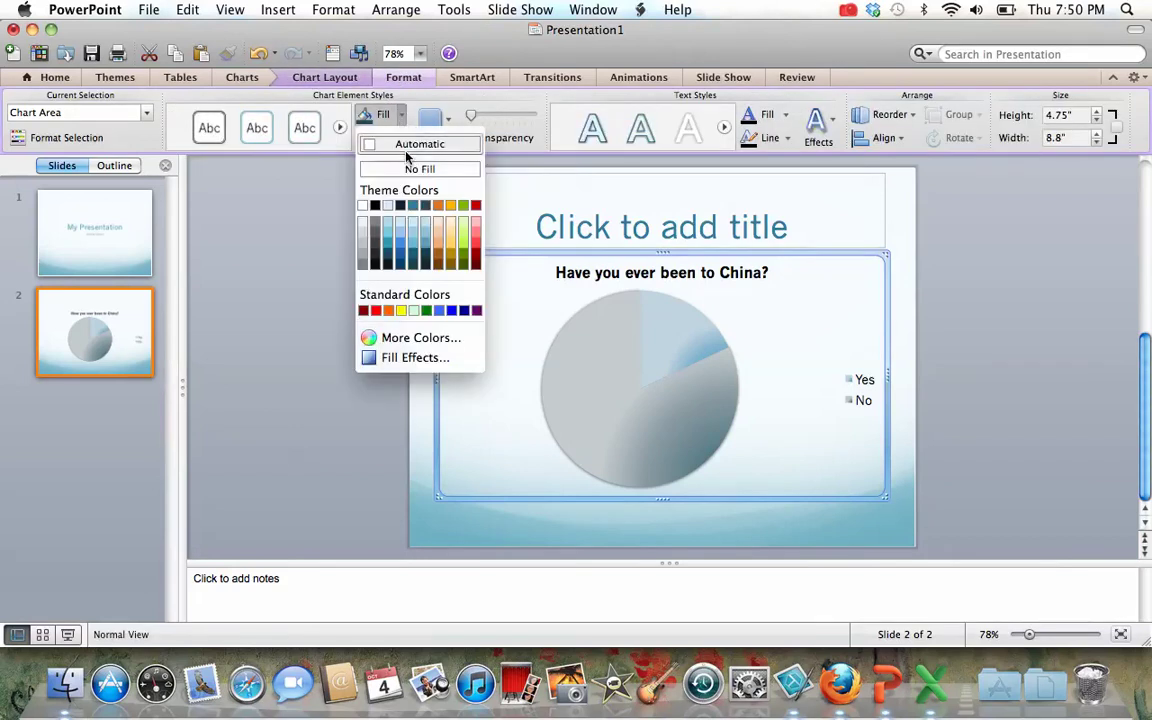
{"action": "left_click", "coordinate": [370, 114]}
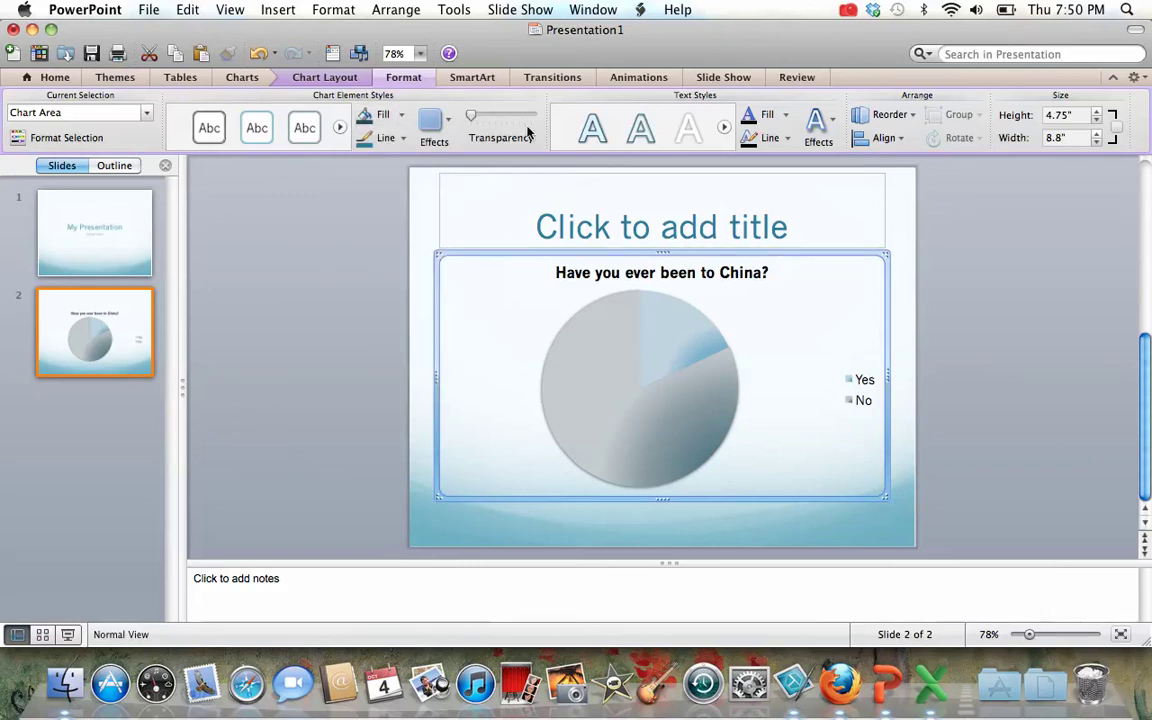
{"action": "mouse_move", "coordinate": [670, 382]}
{"action": "left_click", "coordinate": [241, 78]}
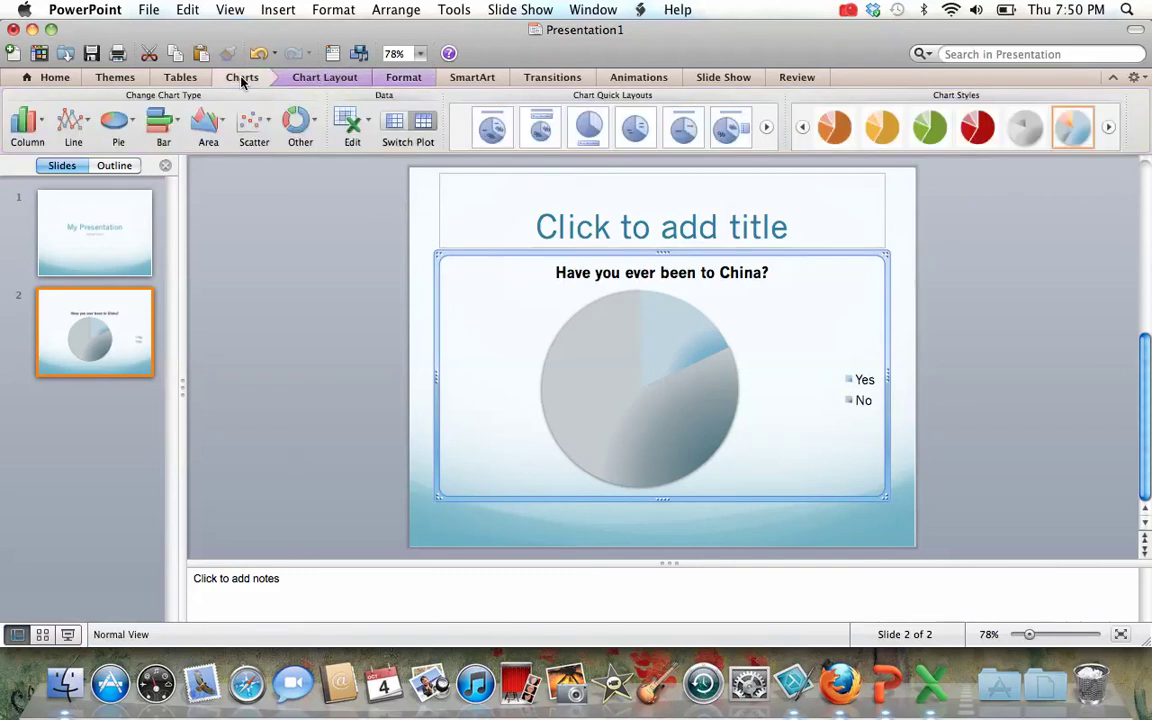
- Try quick layouts 1 to 3, then apply Layout 4 labelling slices 'Yes, 9' and 'No, 41'
{"action": "left_click", "coordinate": [494, 134]}
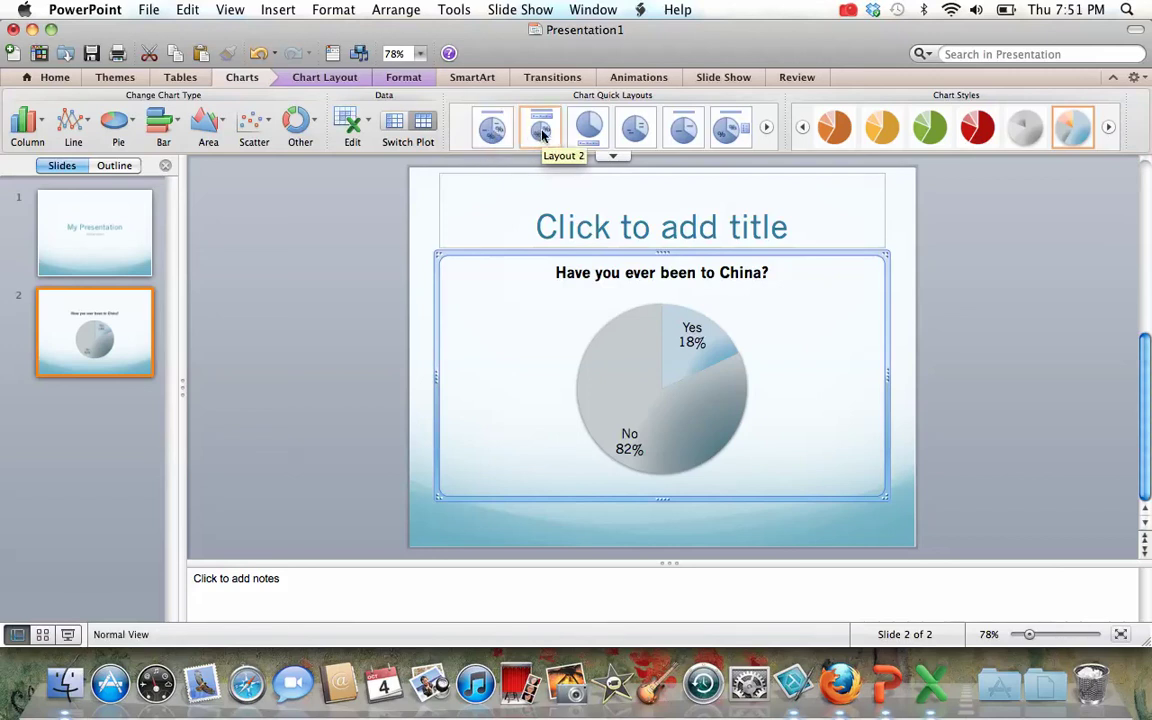
{"action": "left_click", "coordinate": [541, 134]}
{"action": "left_click", "coordinate": [590, 134]}
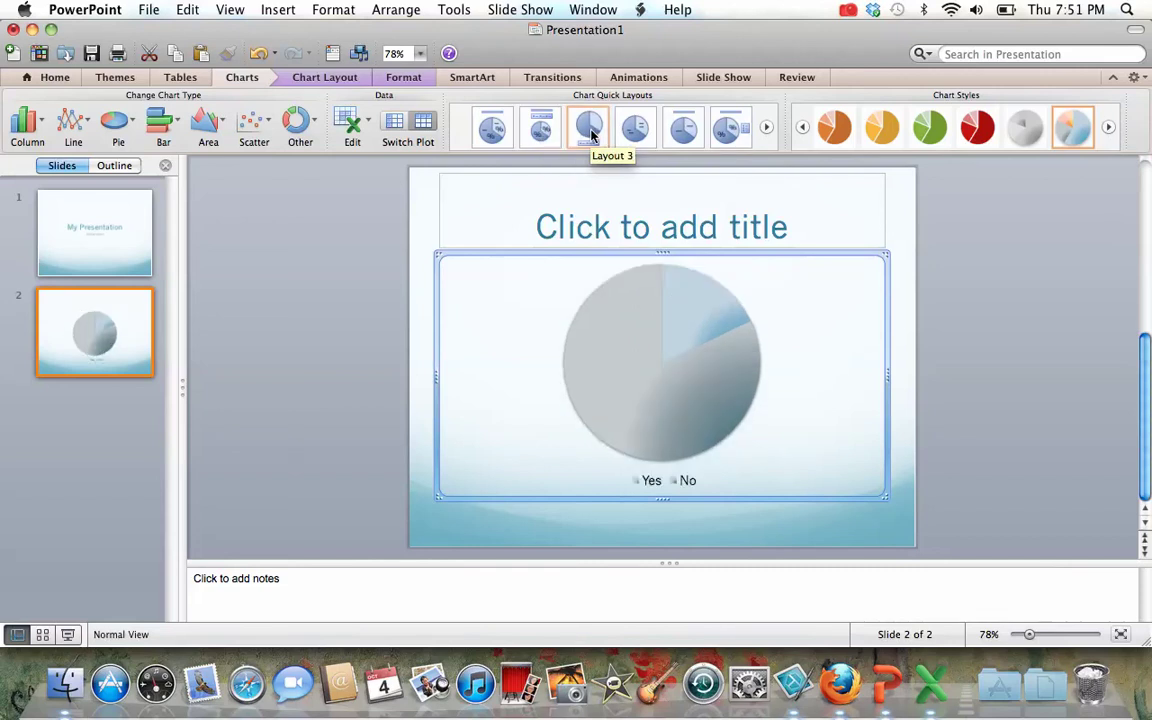
{"action": "left_click", "coordinate": [632, 136]}
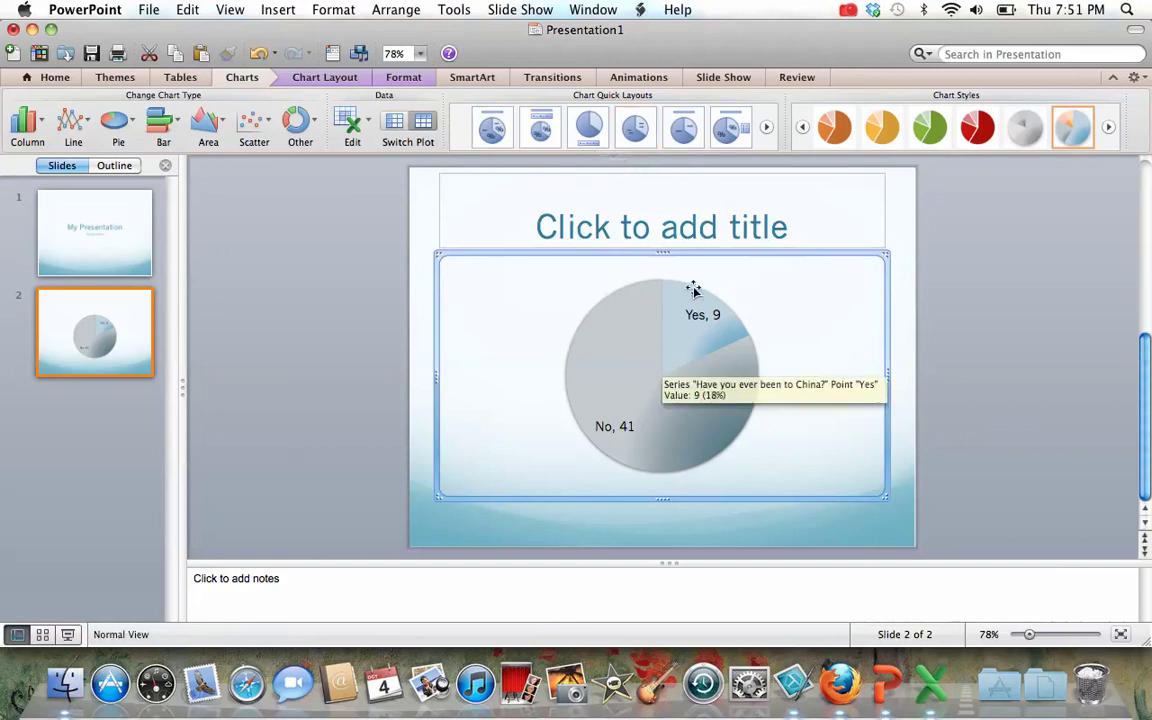
{"action": "left_click", "coordinate": [588, 131]}
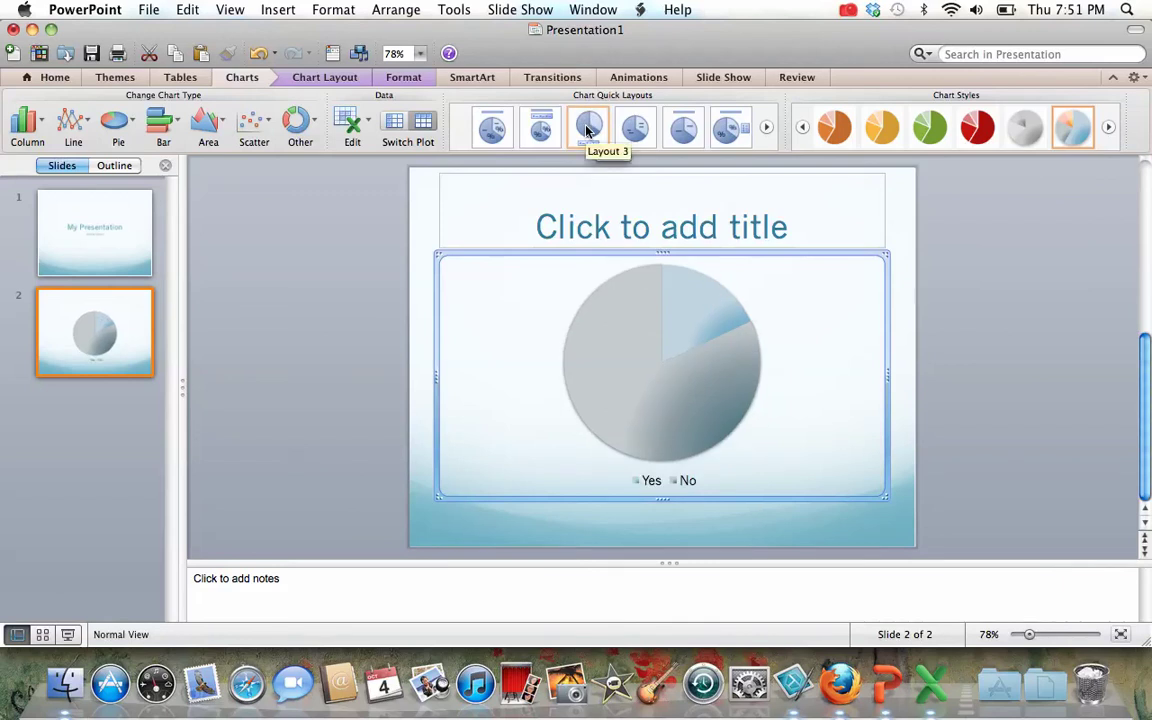
{"action": "left_click", "coordinate": [627, 138]}
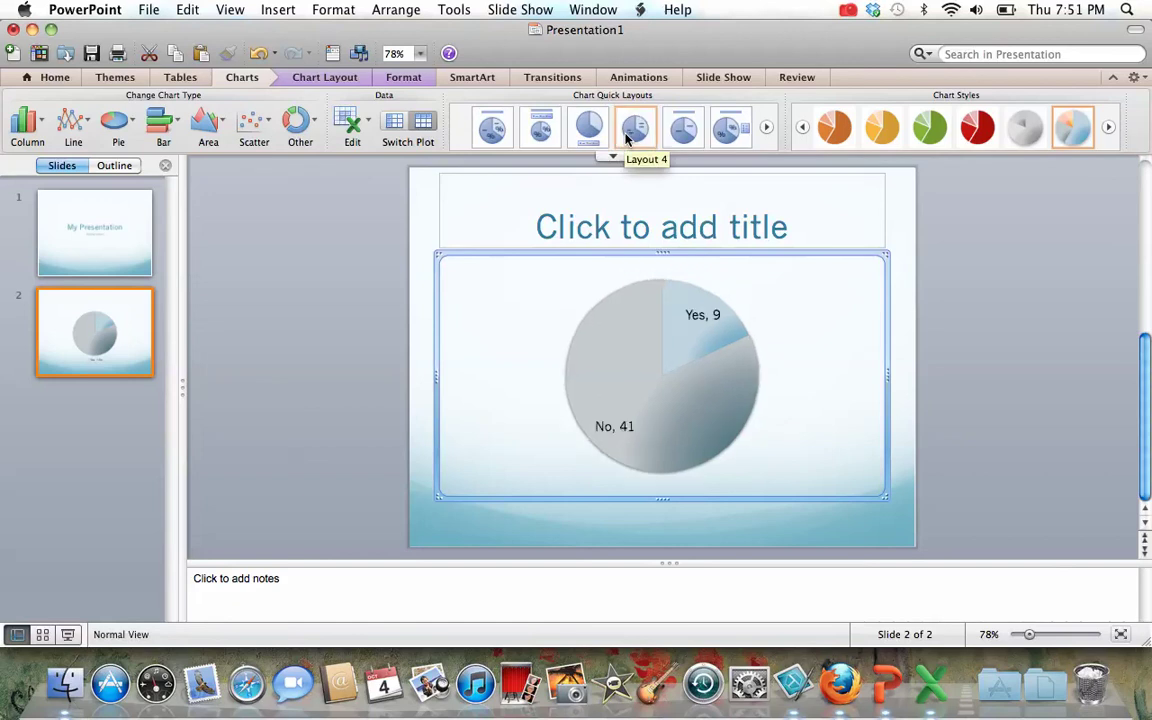